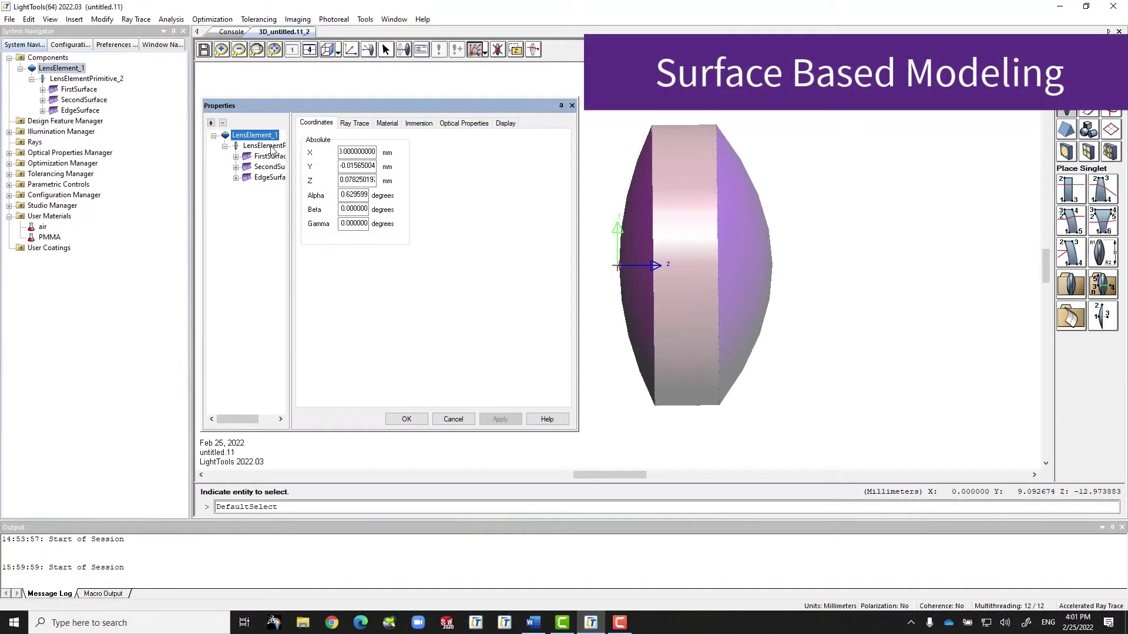
Step: Review the lens primitive's coordinates and geometry, toggling Solid Mode off and back on
left_click(265, 146)
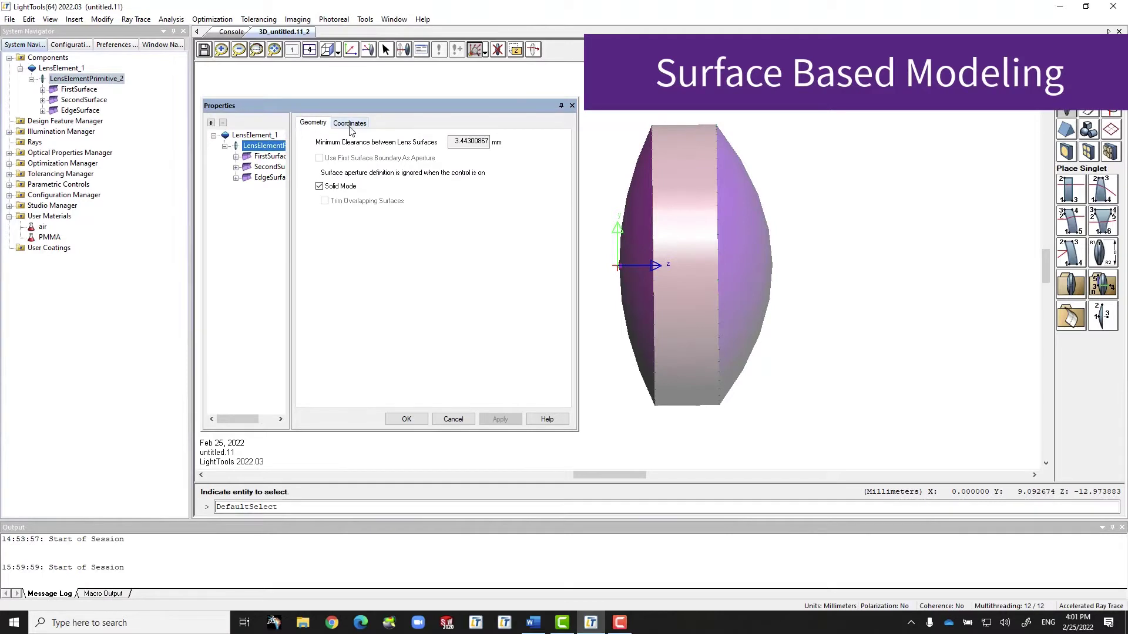
left_click(351, 123)
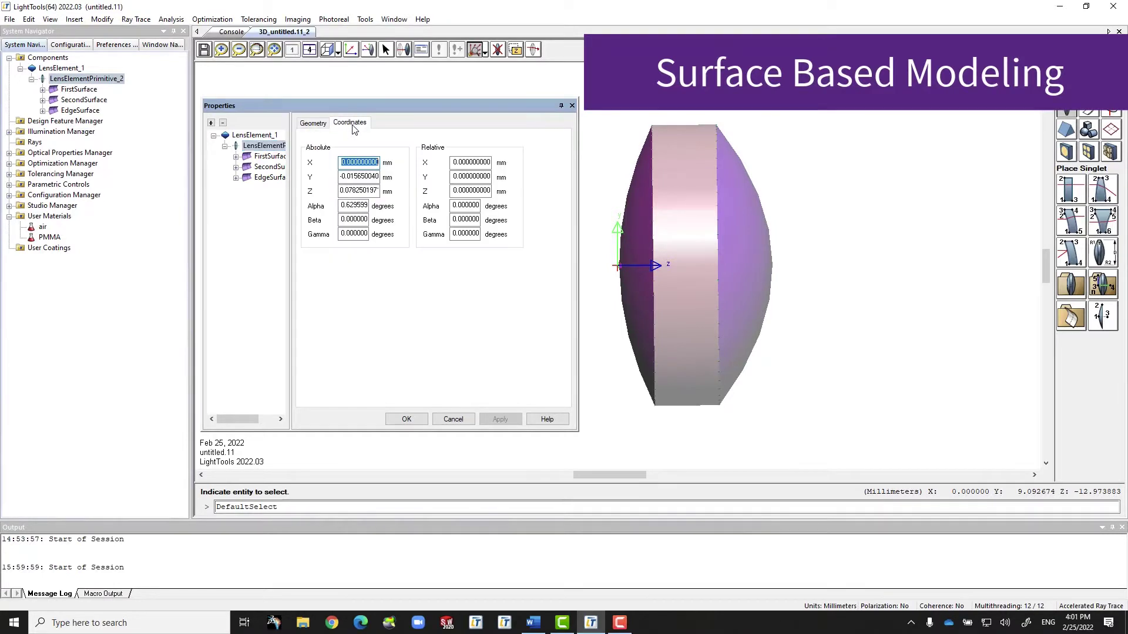
left_click(309, 125)
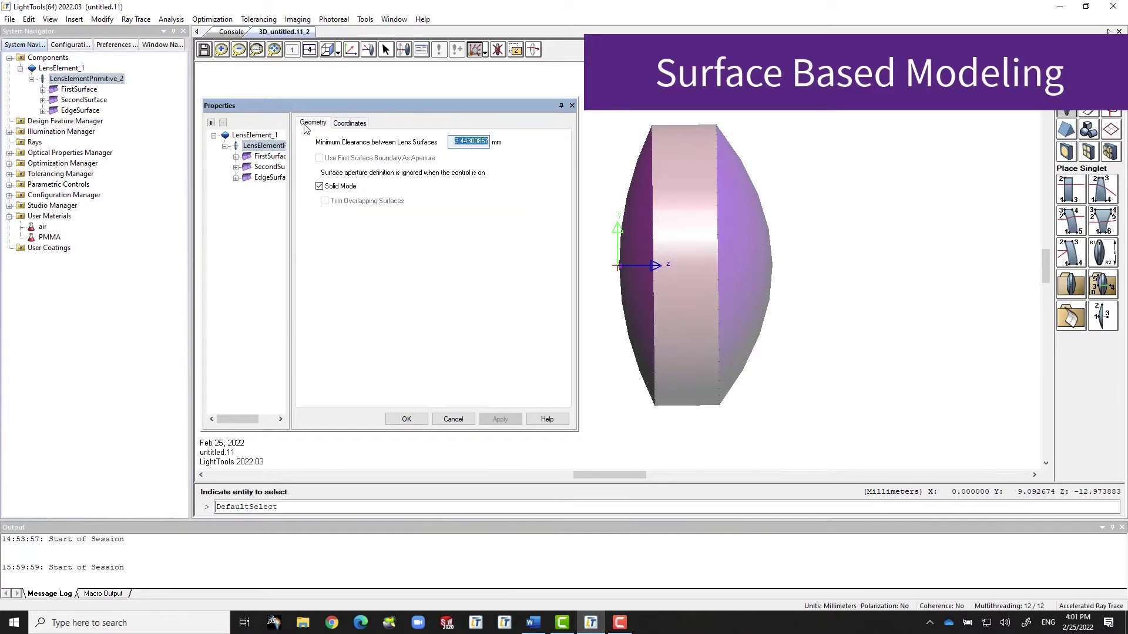
left_click(320, 187)
left_click(320, 186)
Step: Inspect FirstSurface's surface types, aperture, flat, tilt/decenter, coordinates and ray trace settings
left_click(268, 157)
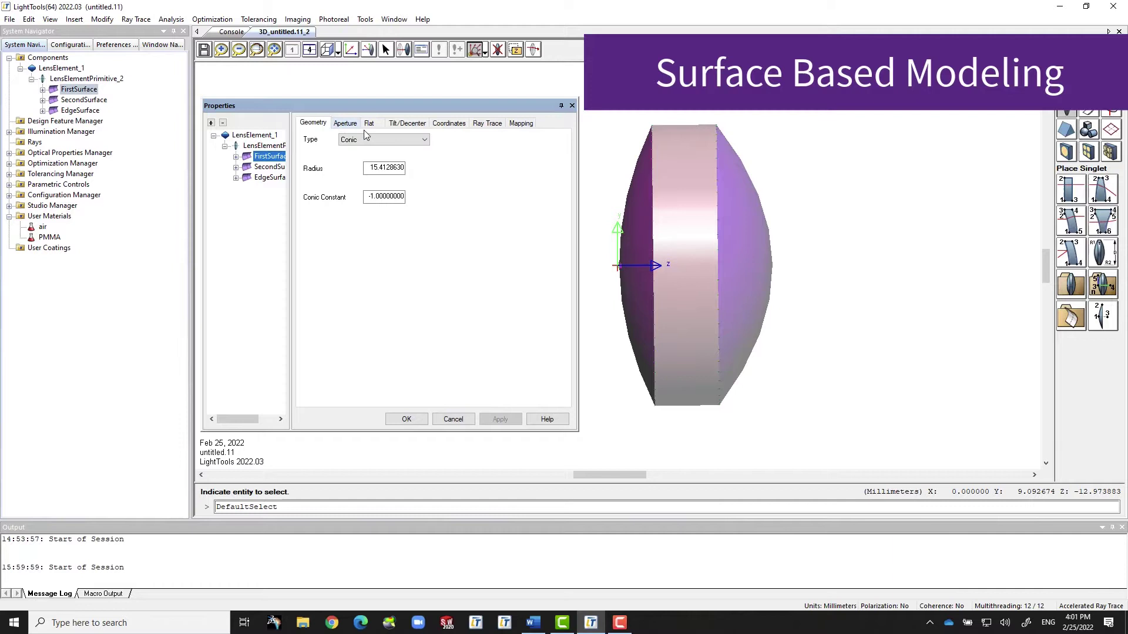
left_click(425, 141)
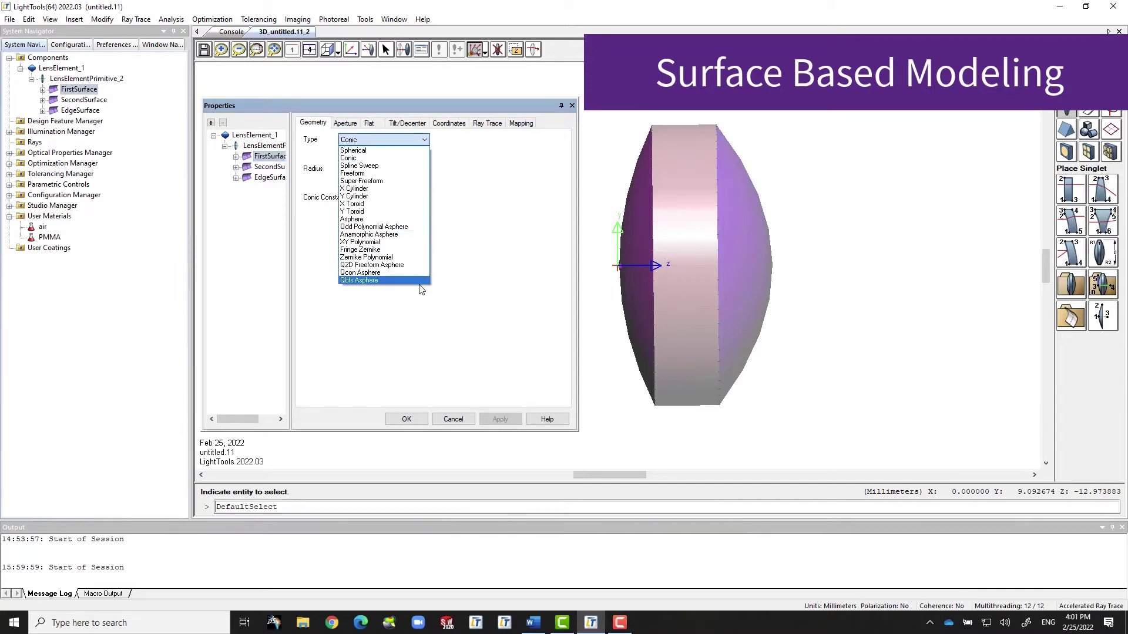
left_click(344, 126)
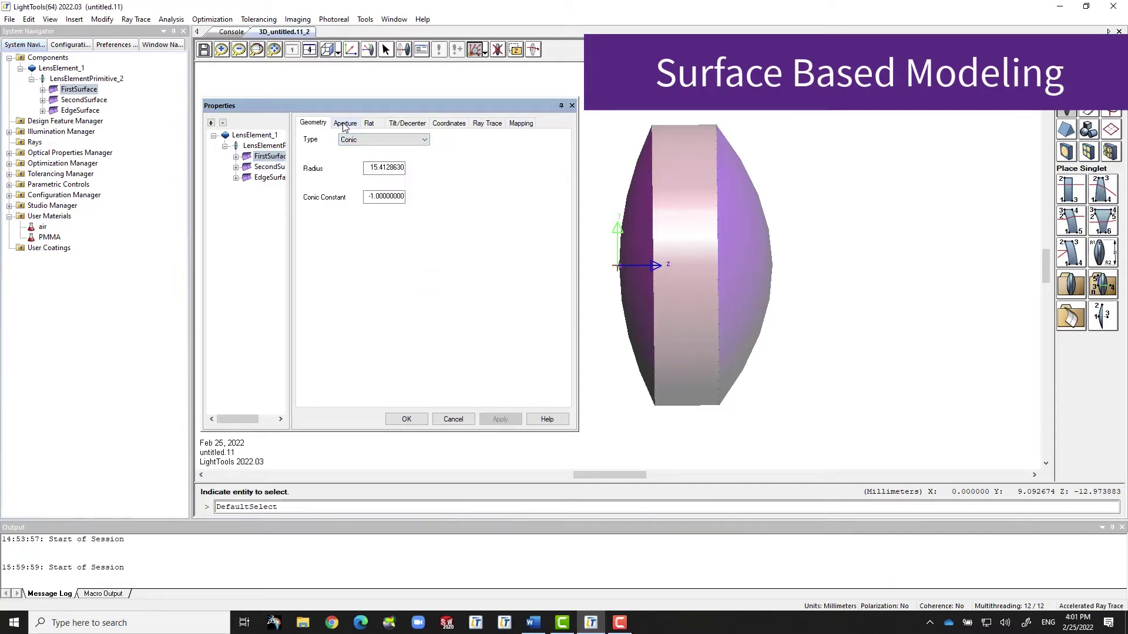
left_click(374, 126)
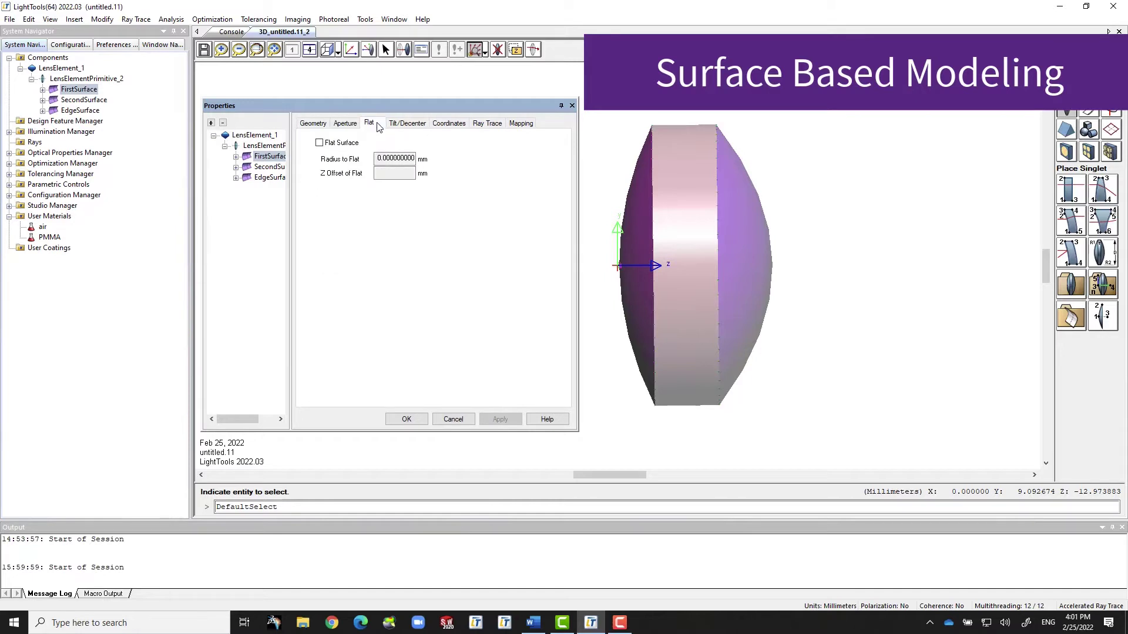
left_click(410, 125)
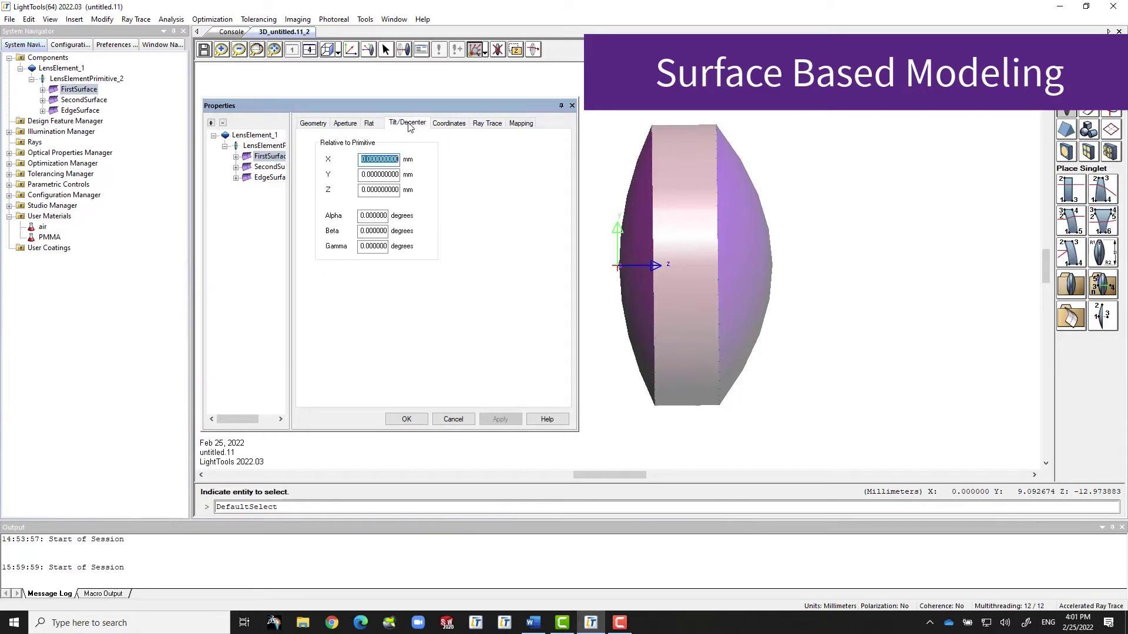
left_click(449, 125)
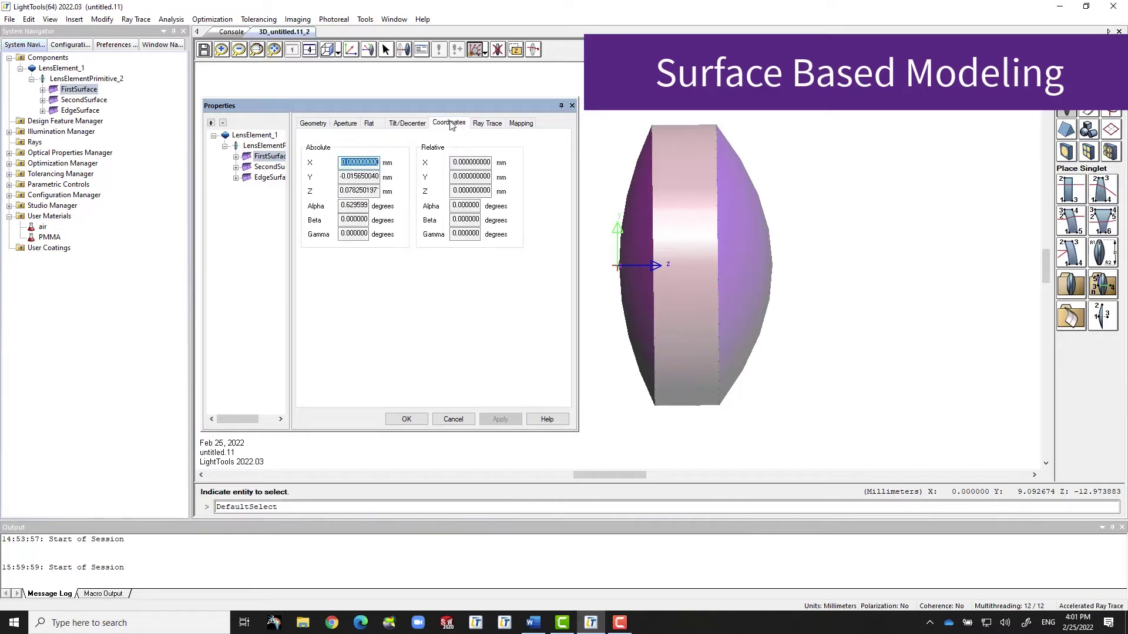
left_click(488, 126)
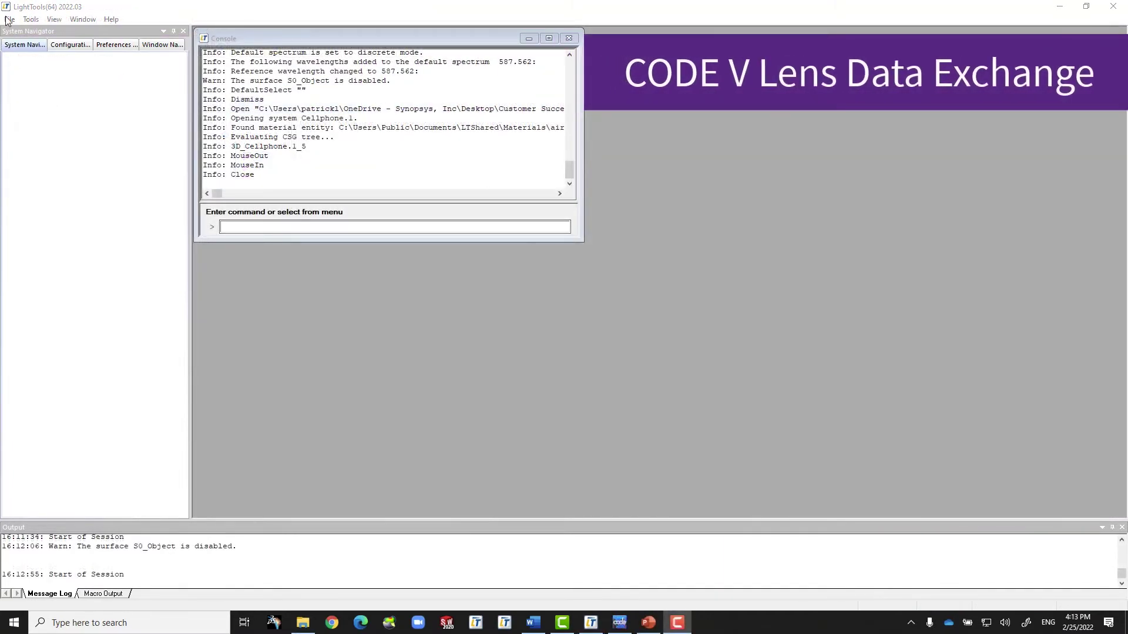
Step: Open Cellphone.1 from Recent Models and bring up the File import choices
left_click(9, 19)
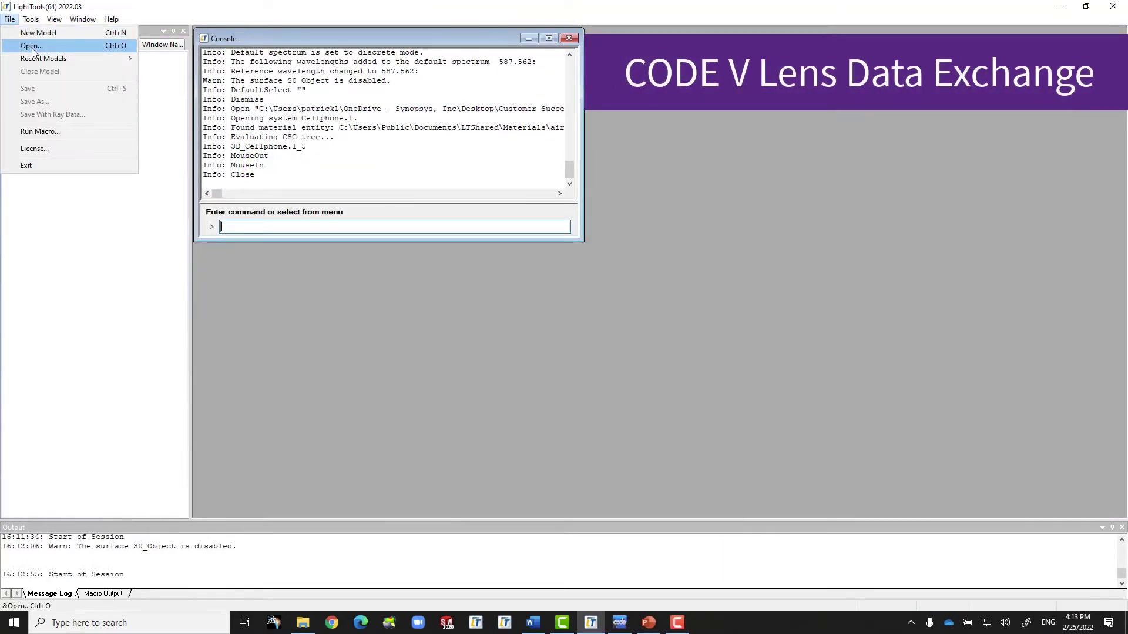
mouse_move(44, 58)
left_click(287, 59)
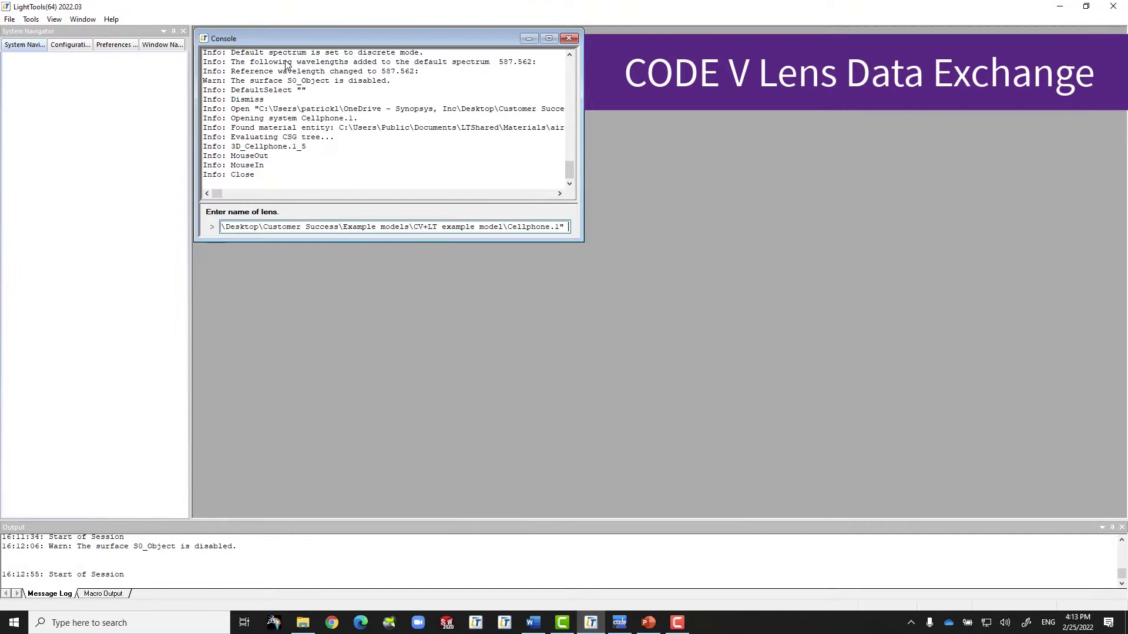
scroll(443, 312, "down", 1)
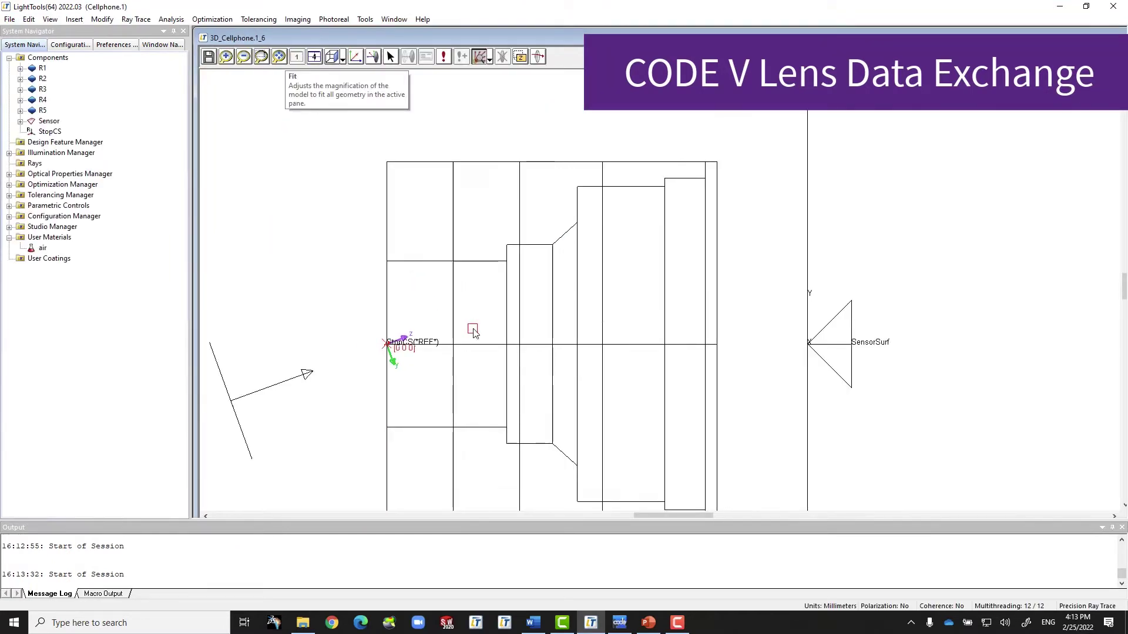
scroll(529, 335, "down", 1)
scroll(749, 356, "down", 1)
scroll(675, 451, "up", 1)
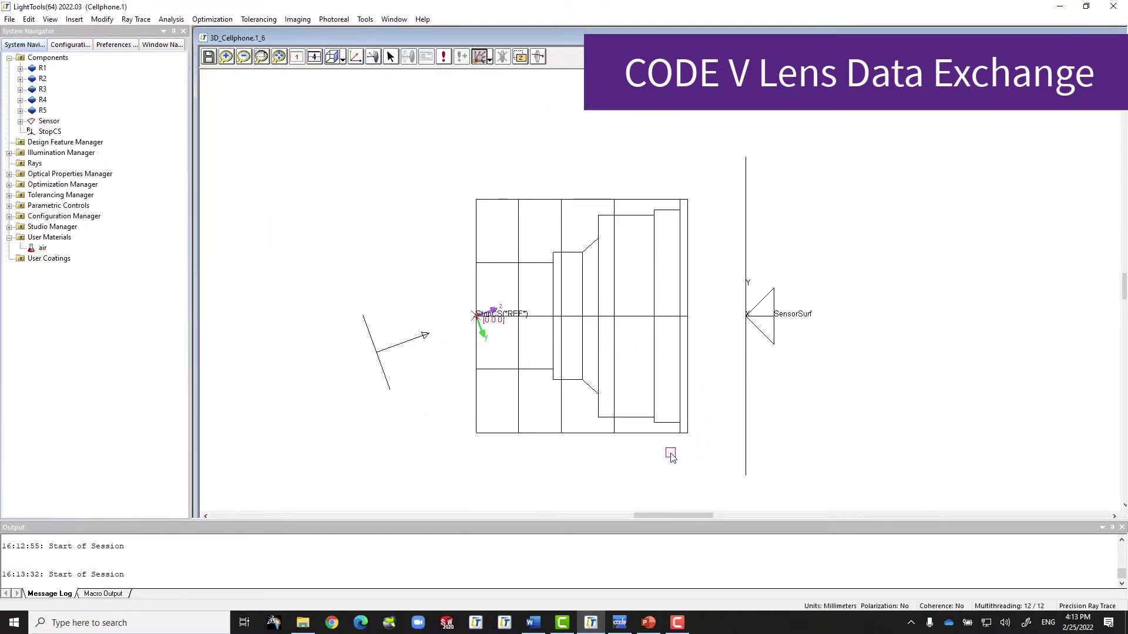
left_click(12, 20)
mouse_move(31, 162)
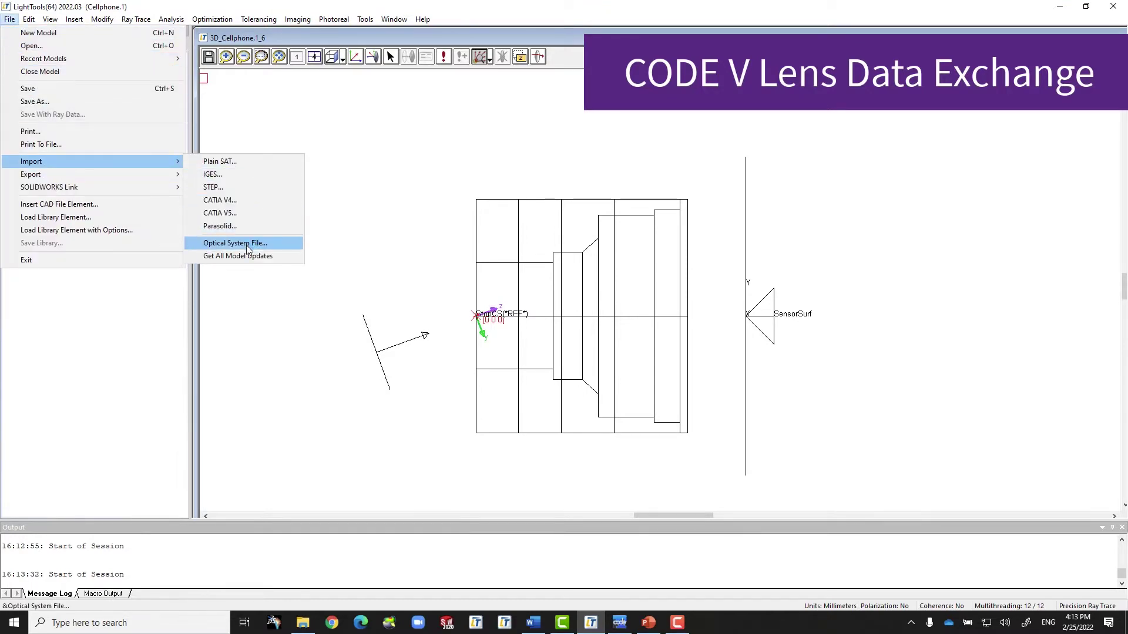
Step: Import the CellphoneStart.osf optical system file with the default import options
left_click(246, 244)
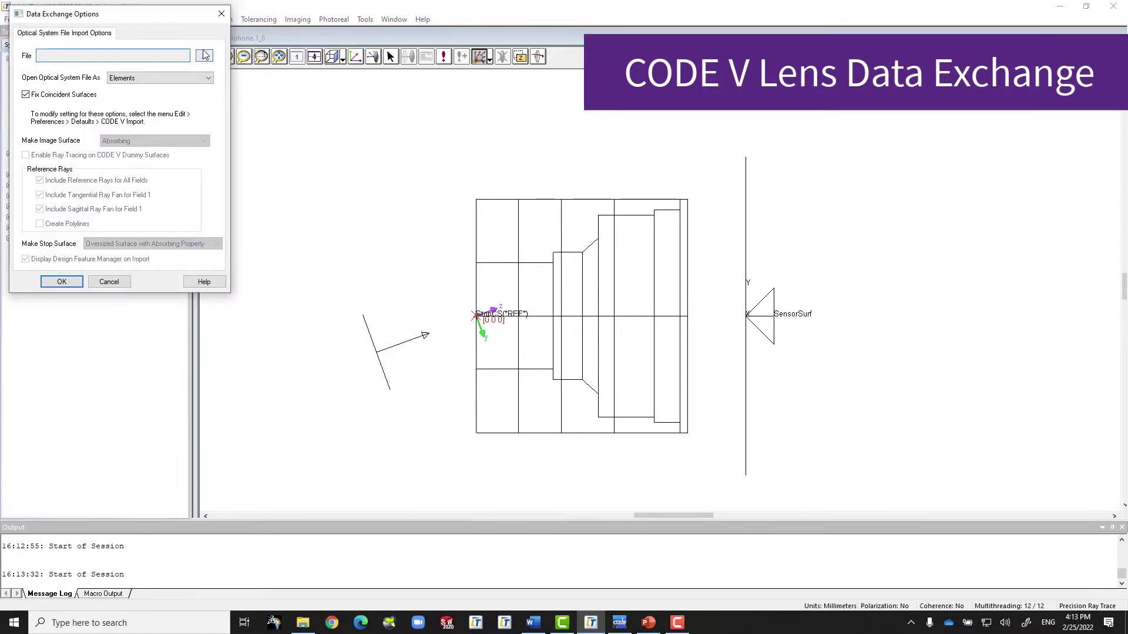
left_click(203, 56)
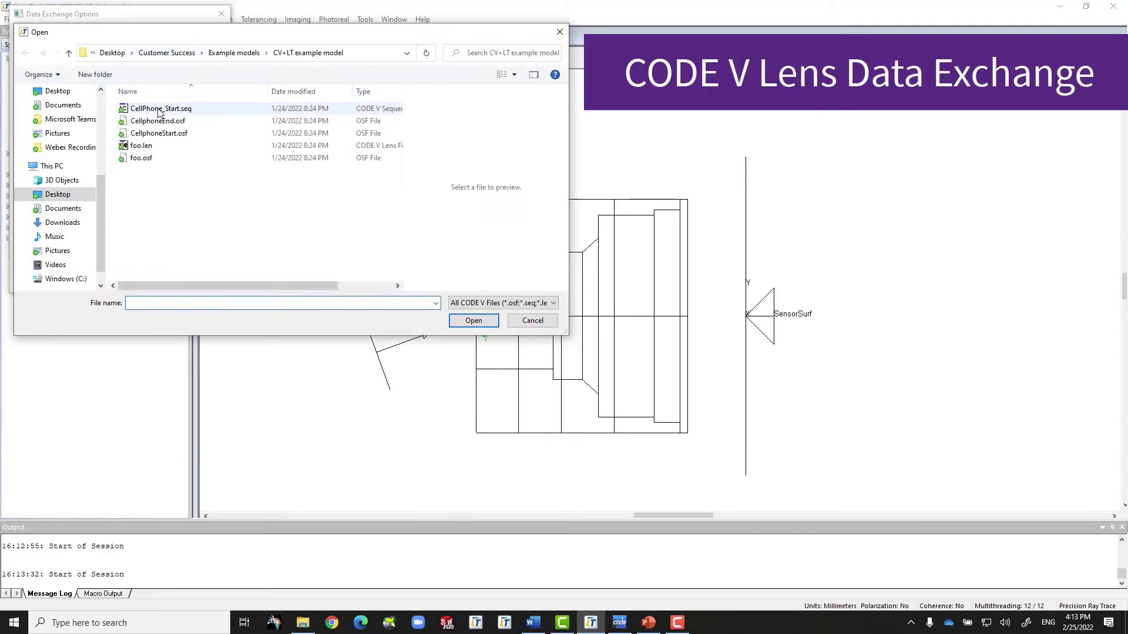
left_click(156, 108)
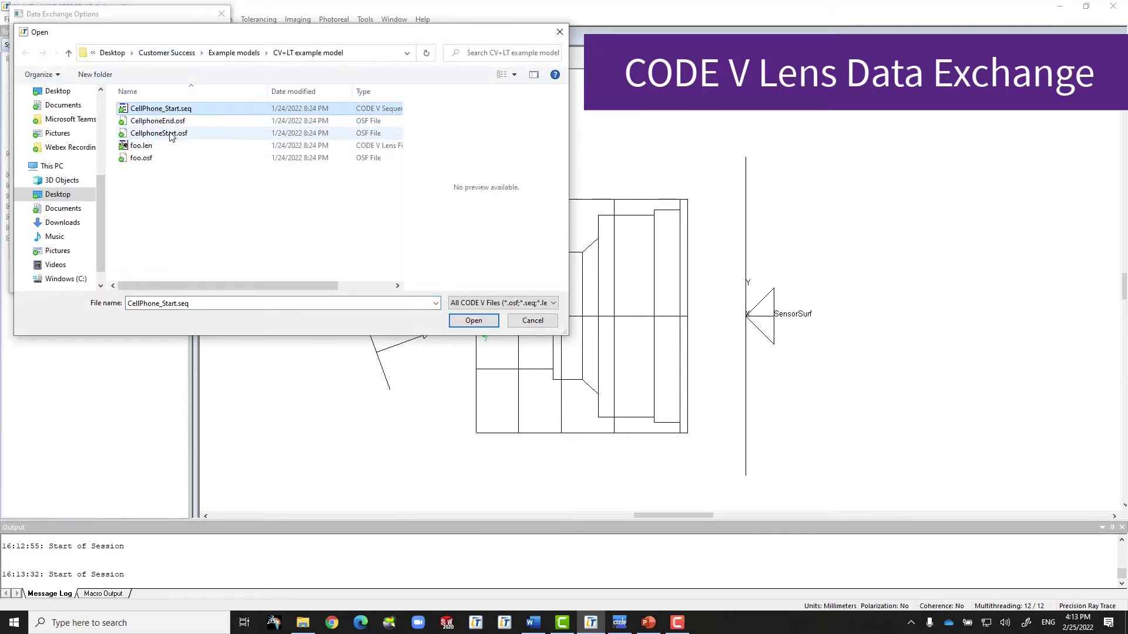
left_click(172, 136)
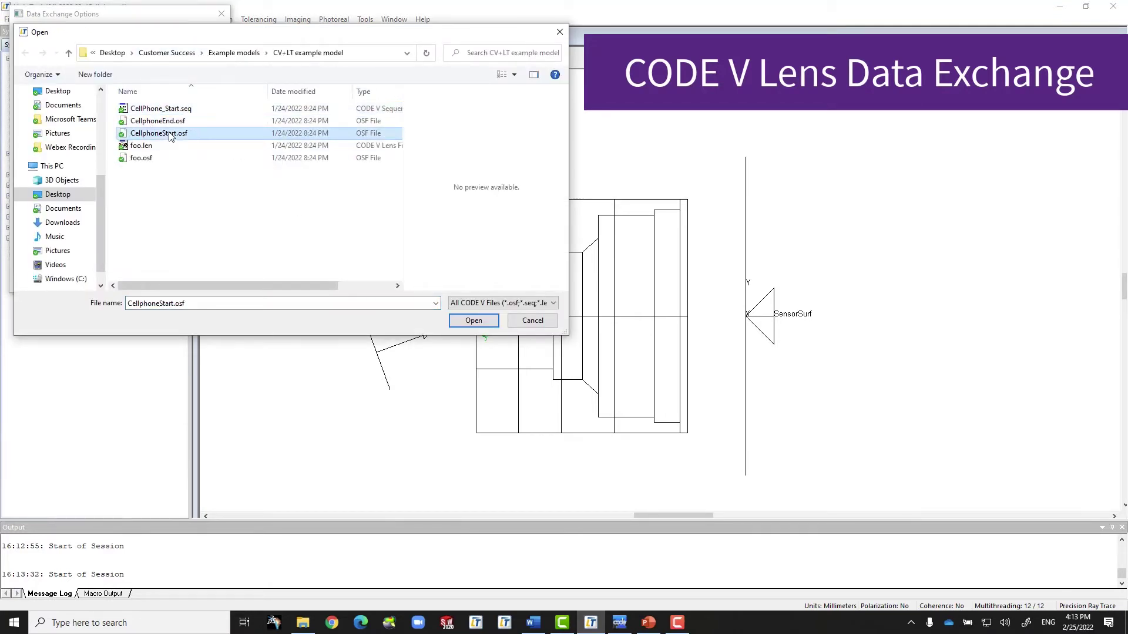
left_click(473, 322)
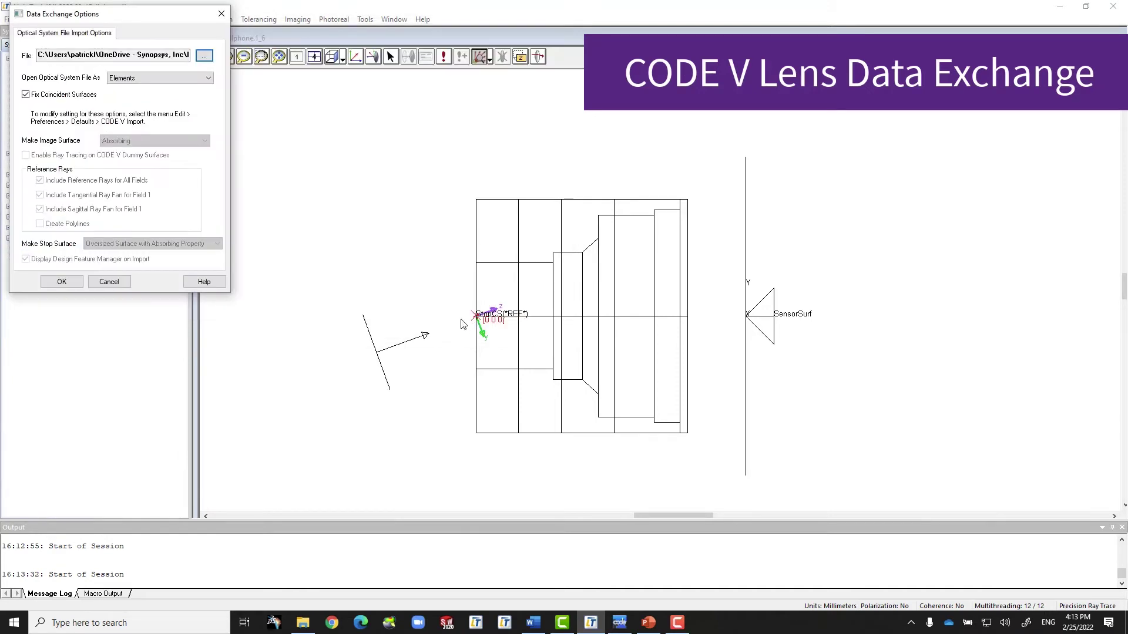
left_click(62, 283)
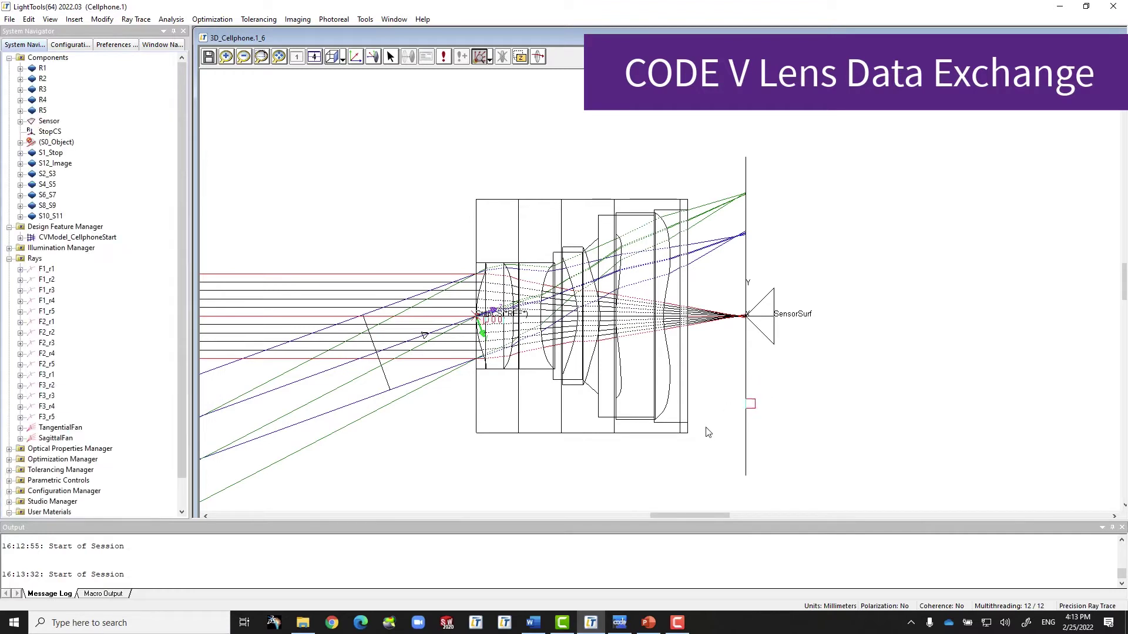
scroll(523, 467, "up", 1)
scroll(524, 467, "up", 1)
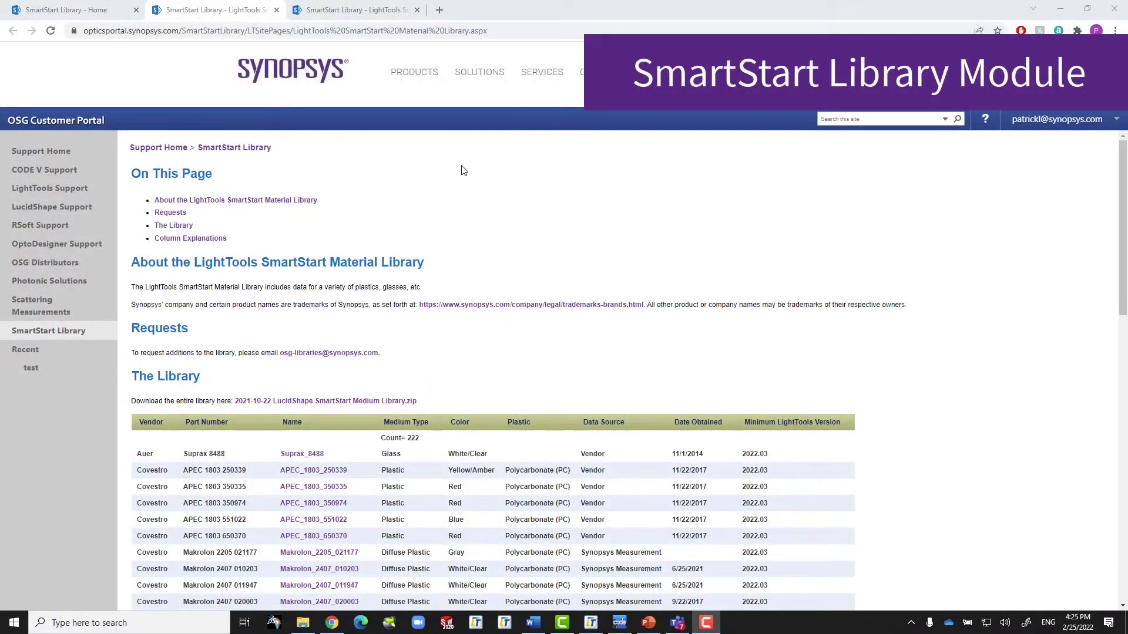
scroll(462, 170, "down", 1)
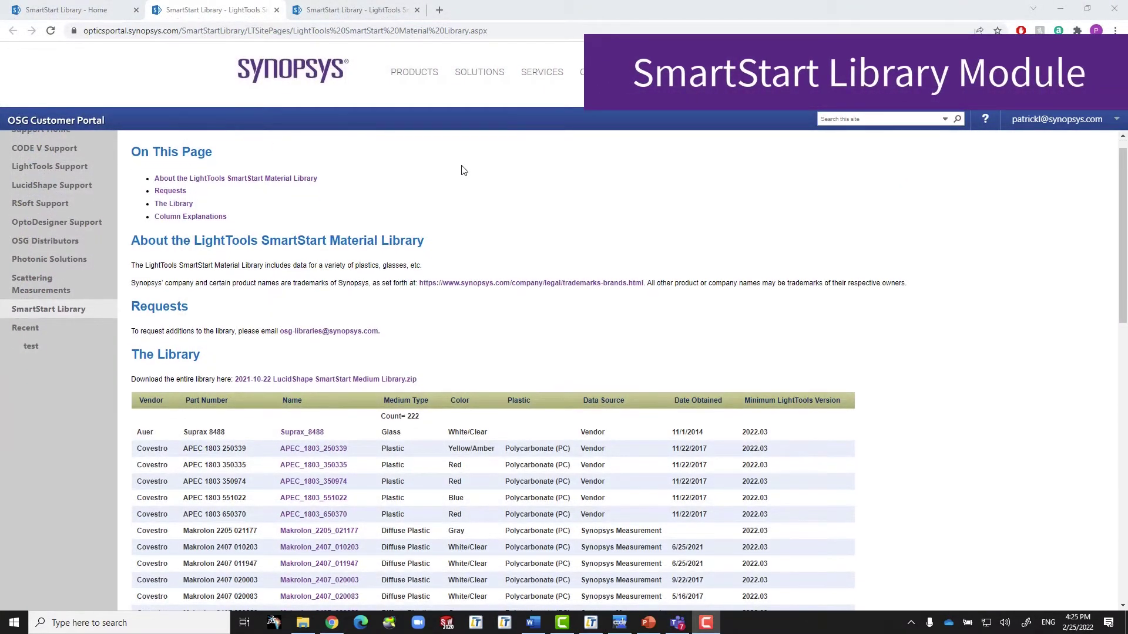
scroll(462, 170, "down", 3)
scroll(462, 170, "down", 2)
scroll(462, 169, "down", 2)
scroll(462, 170, "down", 1)
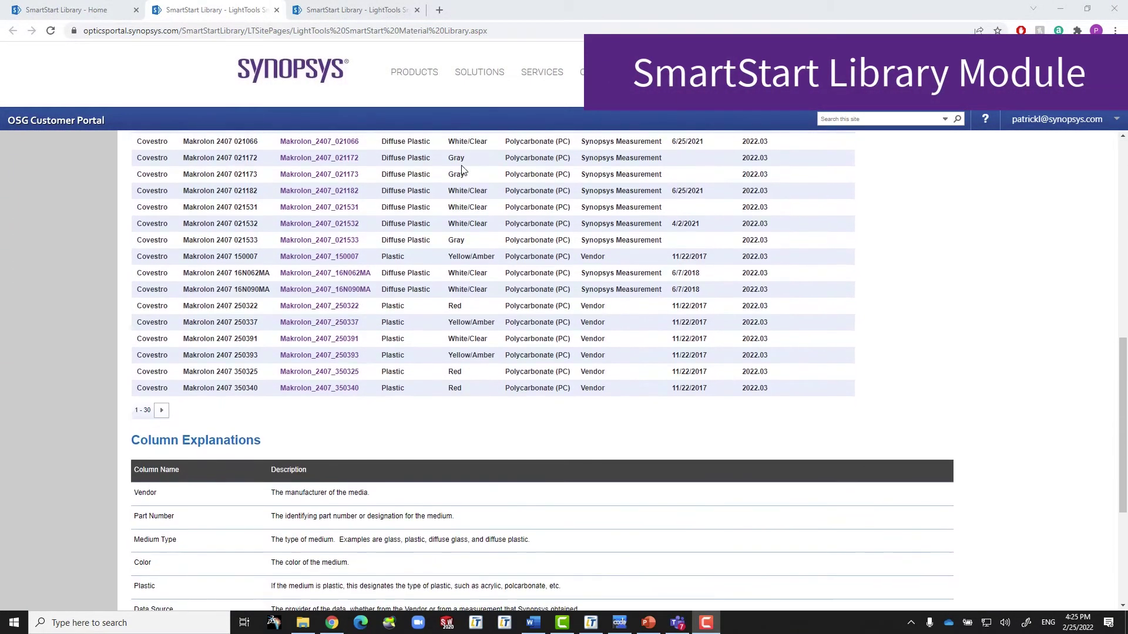
scroll(461, 170, "down", 2)
scroll(462, 170, "down", 1)
scroll(462, 170, "up", 2)
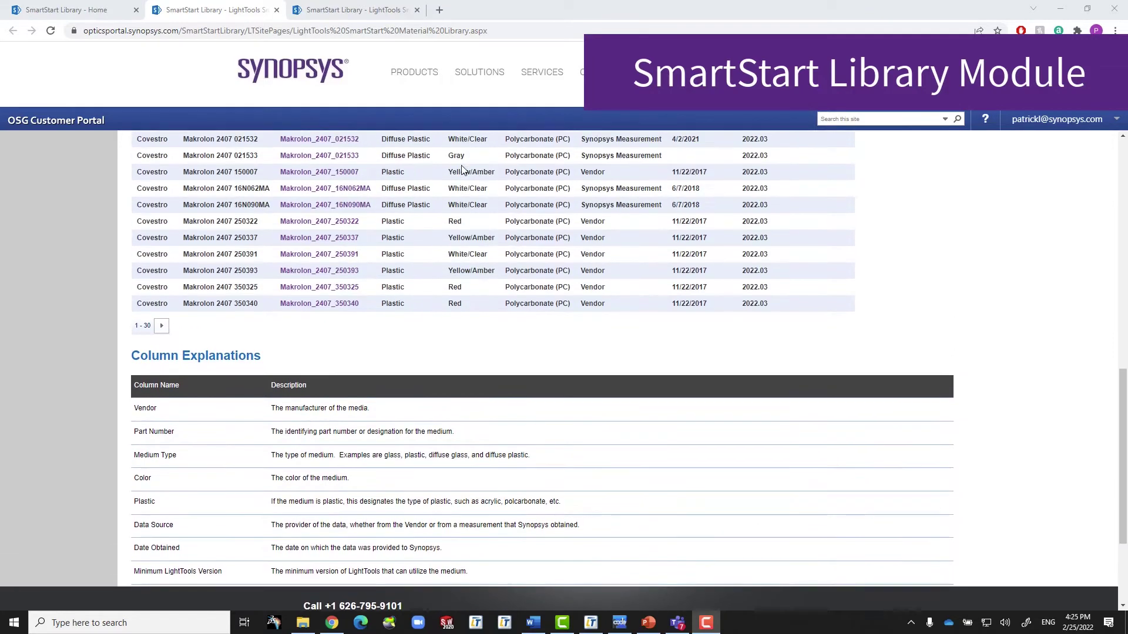
scroll(462, 171, "up", 2)
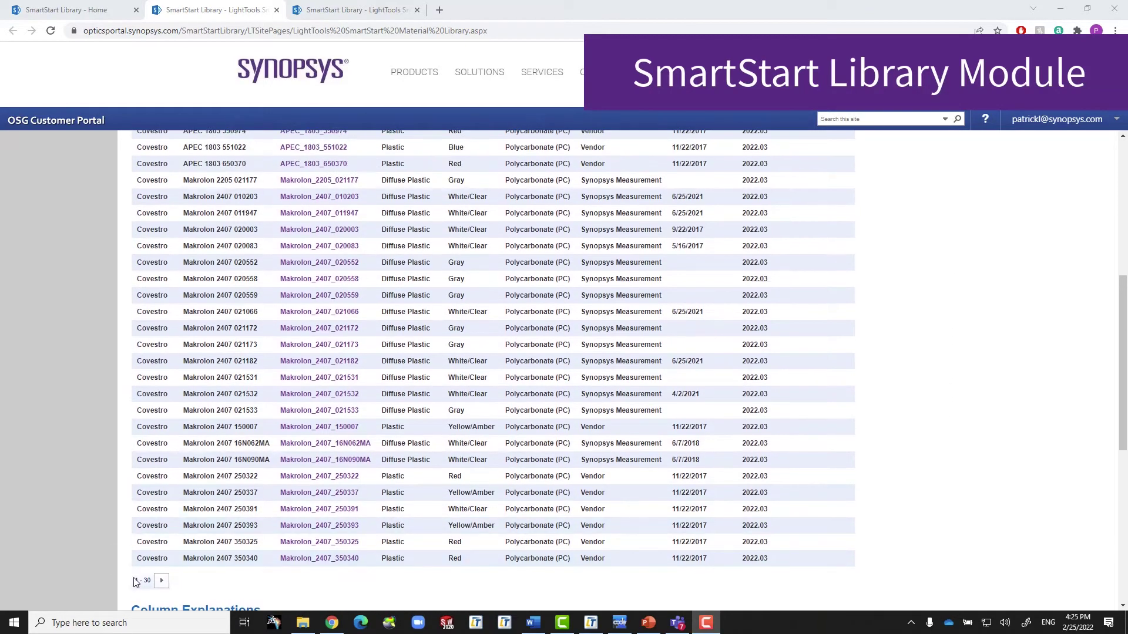
Step: Page the SmartStart material table to rows 91-120, then show the Optical Property Library page
left_click(162, 582)
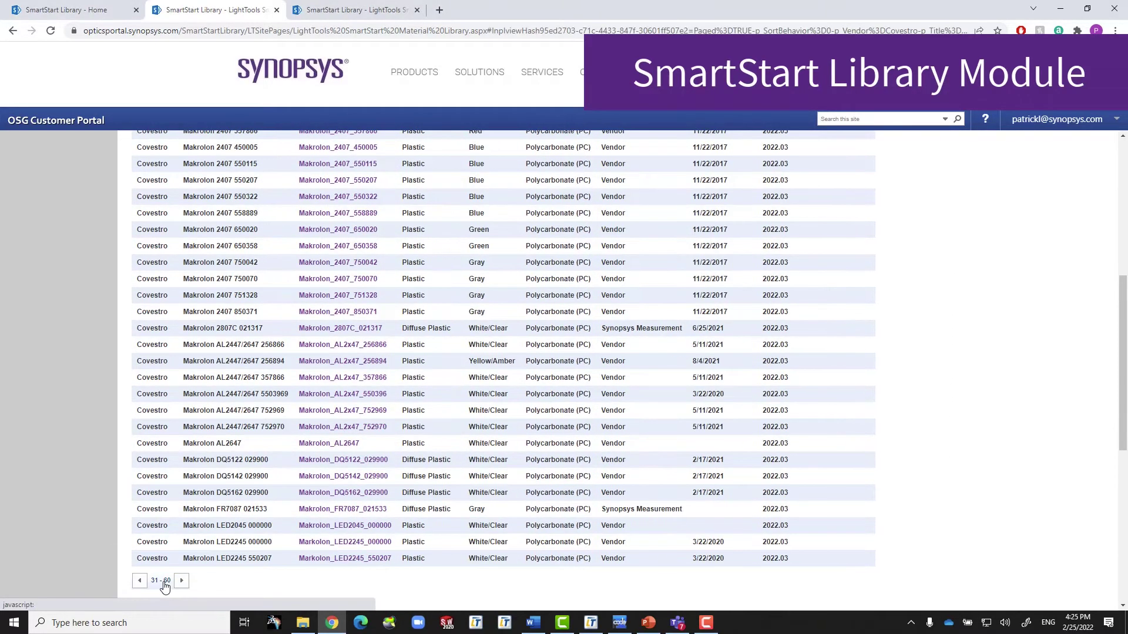
left_click(181, 582)
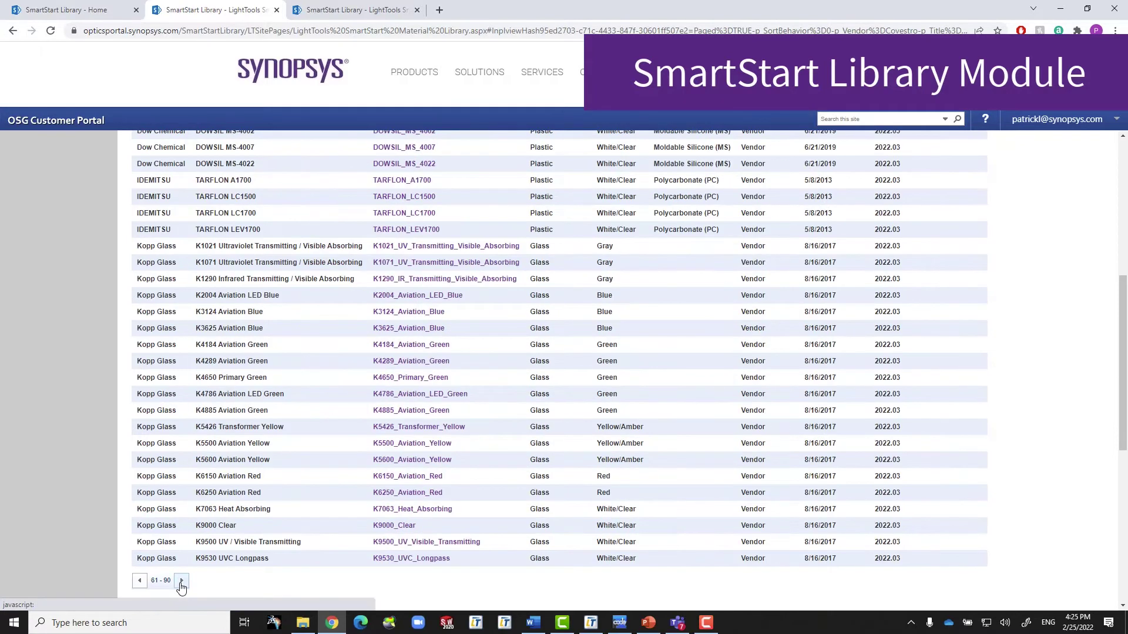
left_click(181, 582)
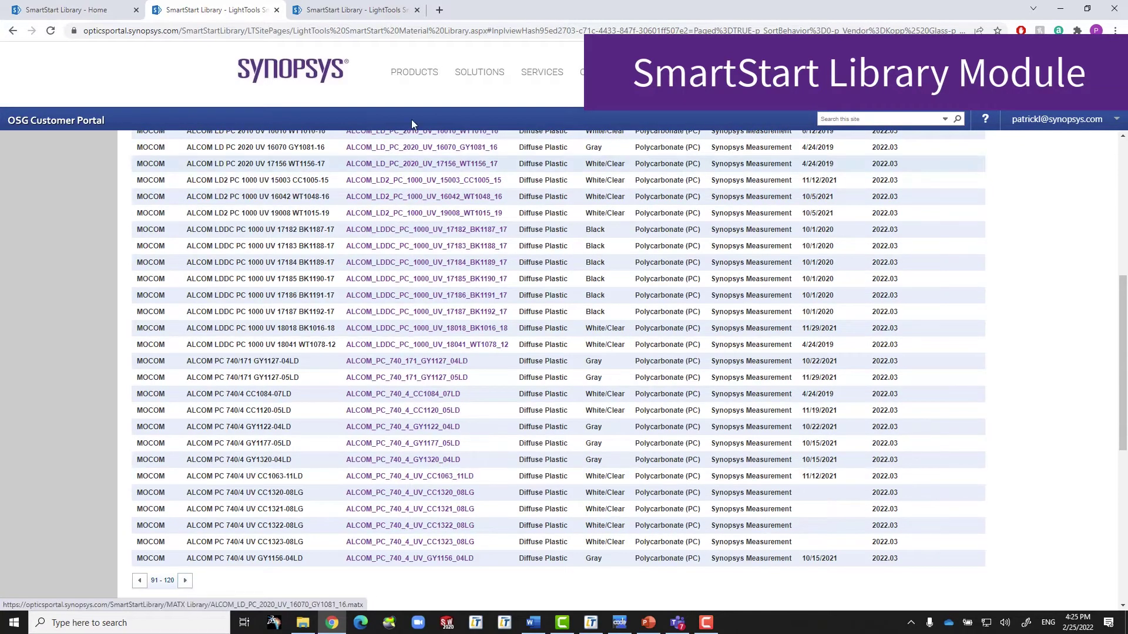
left_click(394, 13)
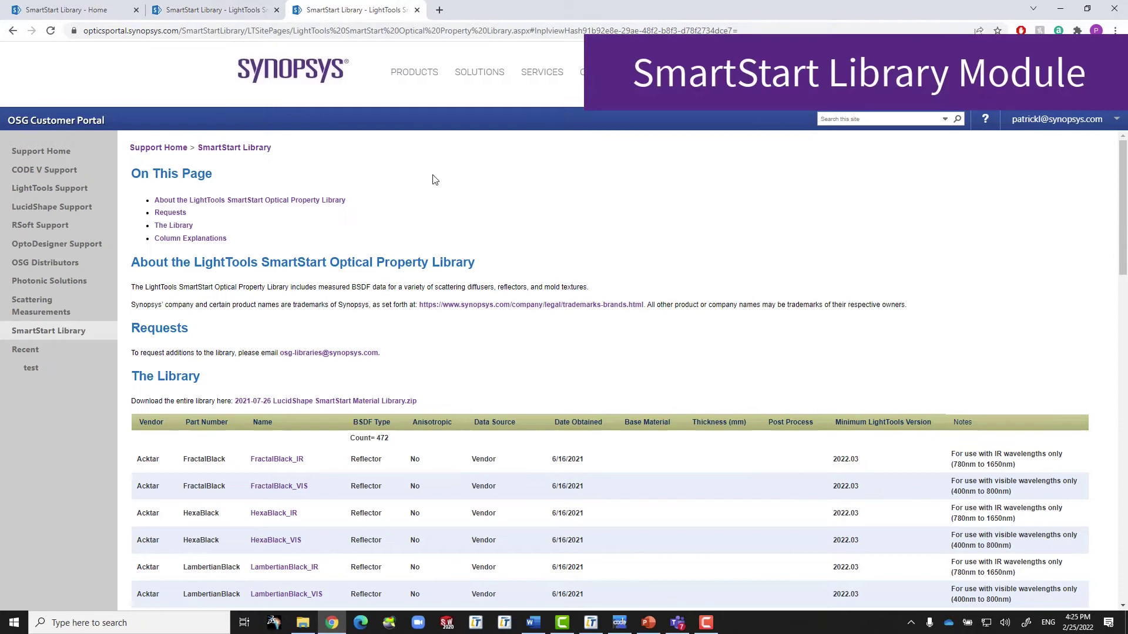
scroll(432, 180, "down", 1)
scroll(432, 180, "down", 2)
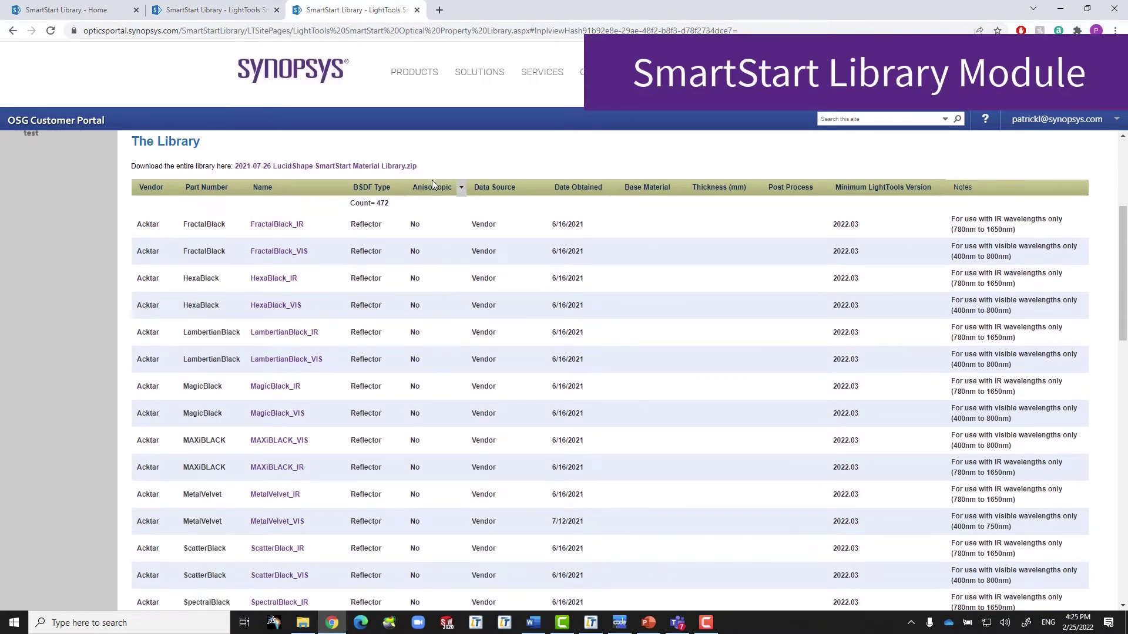
scroll(432, 180, "down", 2)
scroll(433, 184, "down", 2)
scroll(423, 201, "down", 2)
scroll(403, 232, "down", 2)
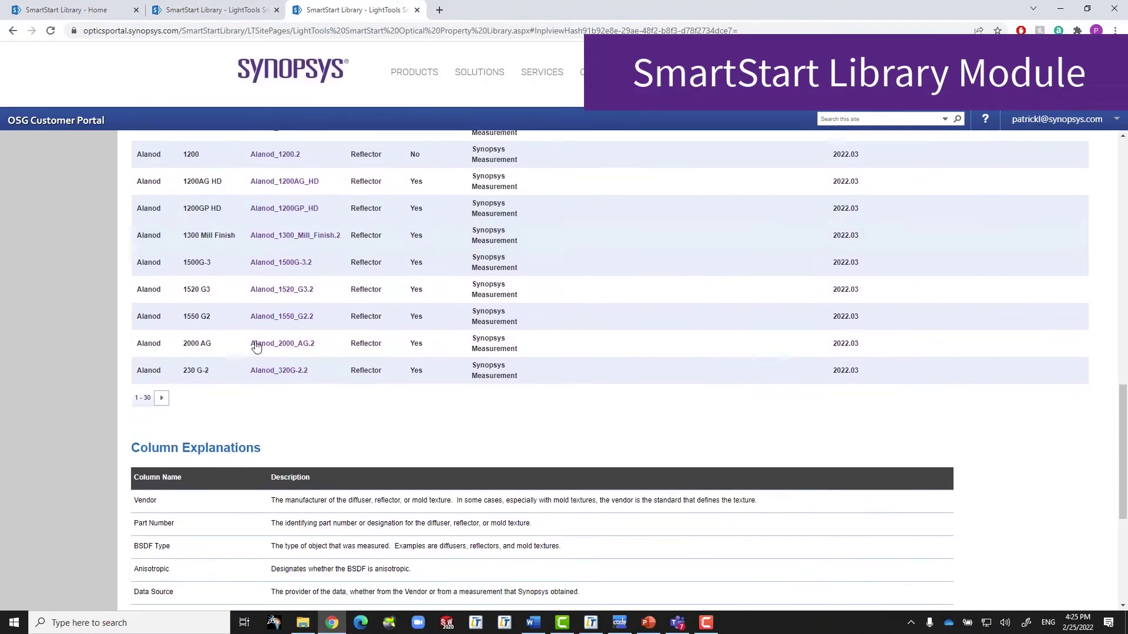
Step: Advance the Optical Property Library table two pages to rows 61–90
left_click(161, 398)
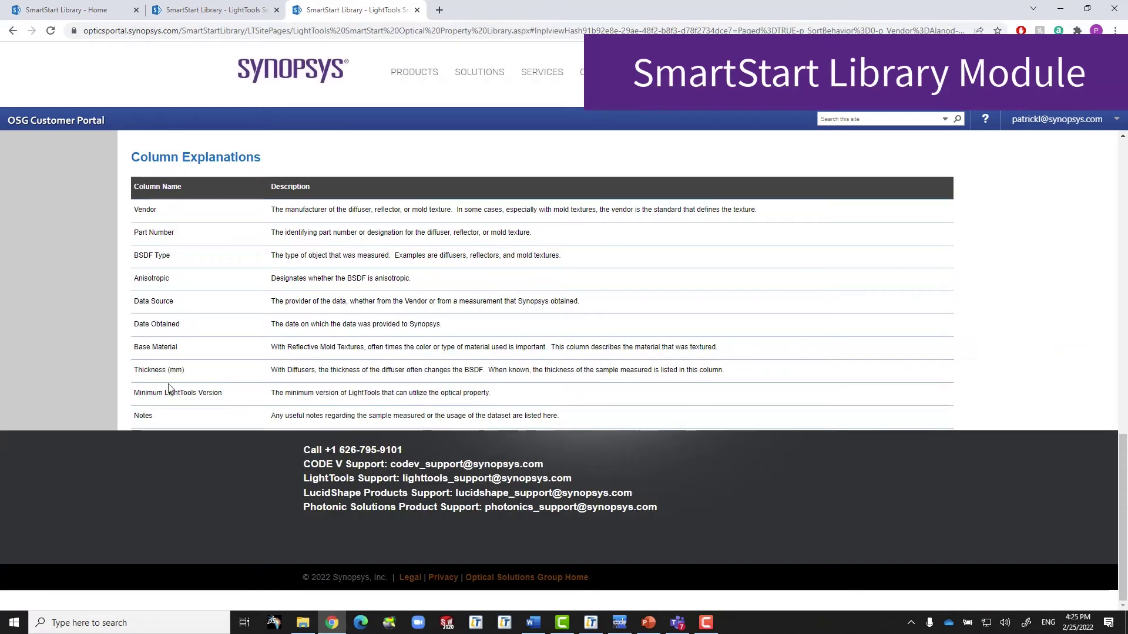
scroll(189, 344, "up", 1)
scroll(182, 370, "up", 4)
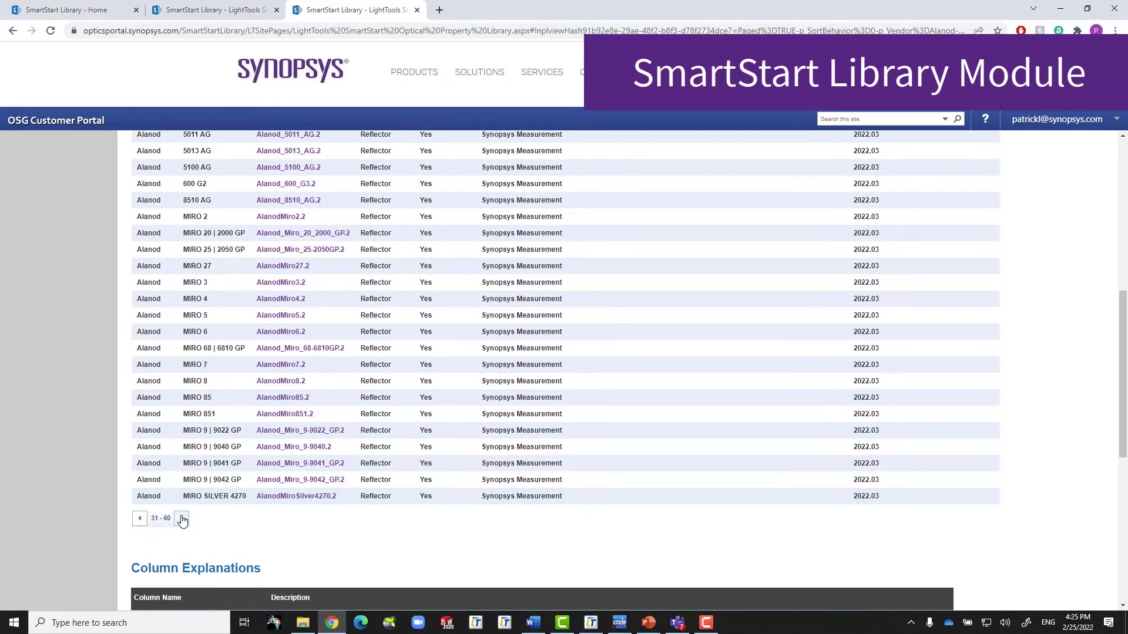
left_click(182, 519)
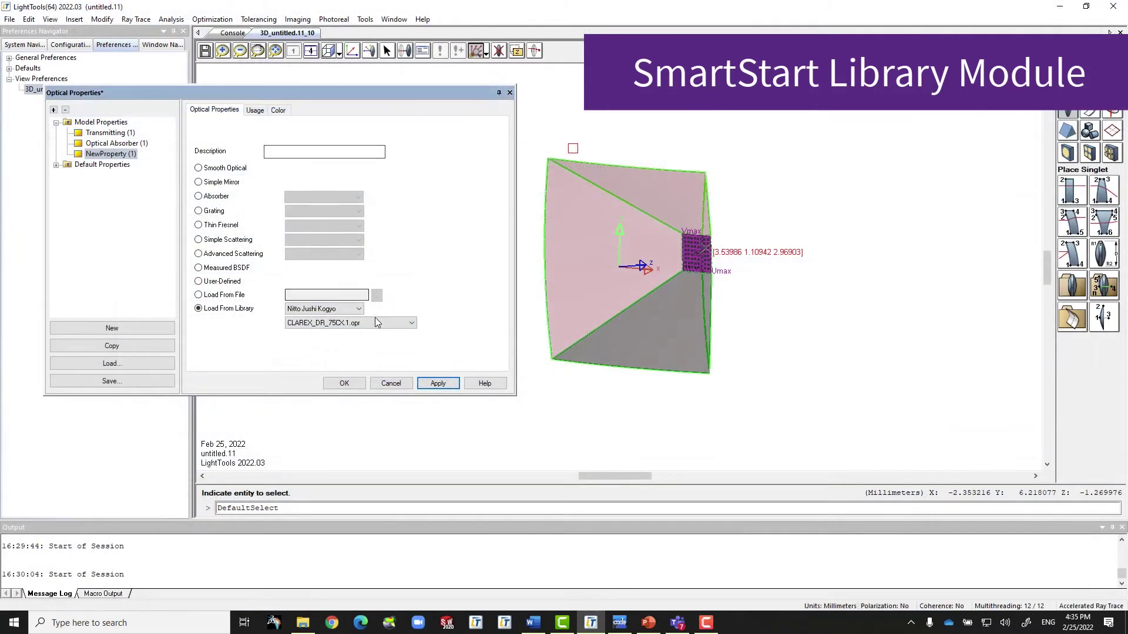
Step: Load Covestro_Makrolon_Lumen_XT_LC3_pt118.opr from the Covestro library, apply it, and confirm
left_click(357, 310)
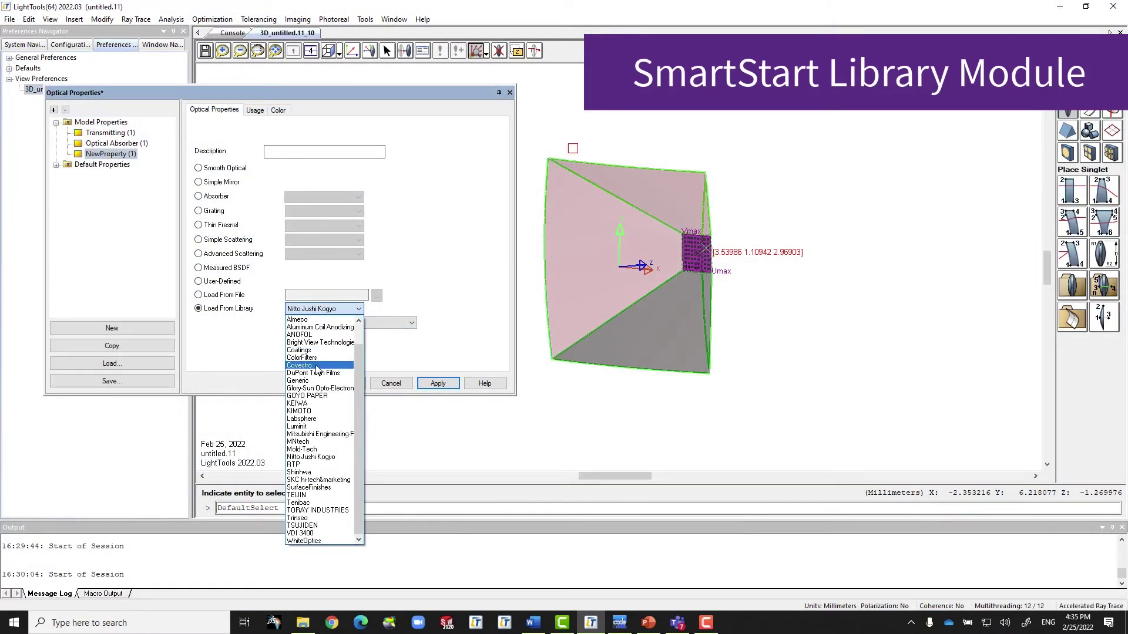
left_click(316, 367)
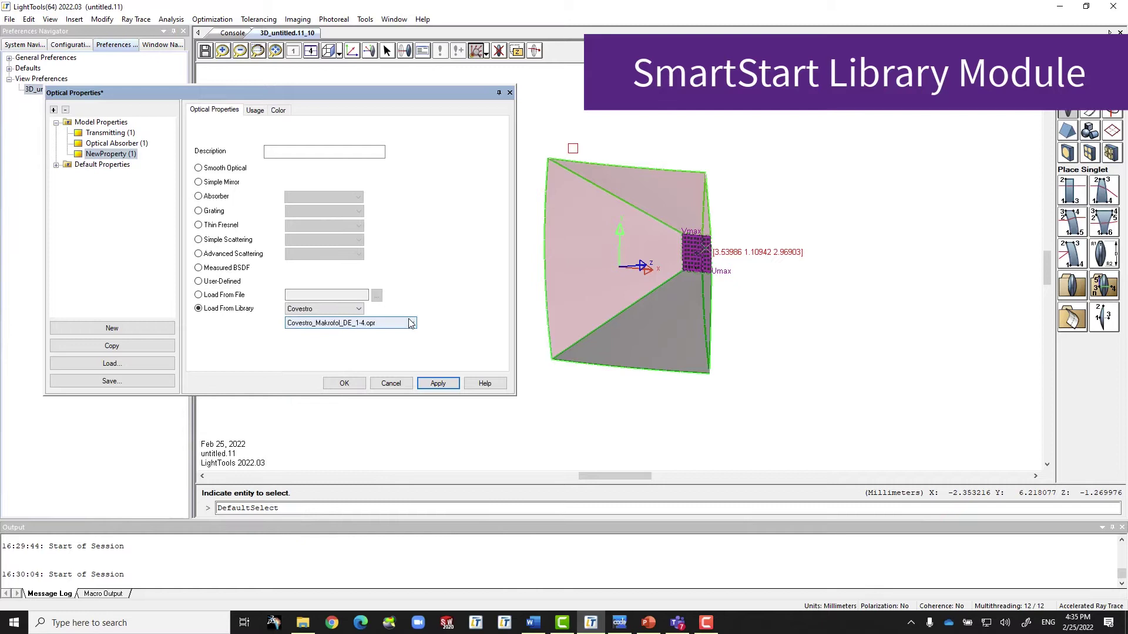
left_click(379, 323)
left_click(353, 388)
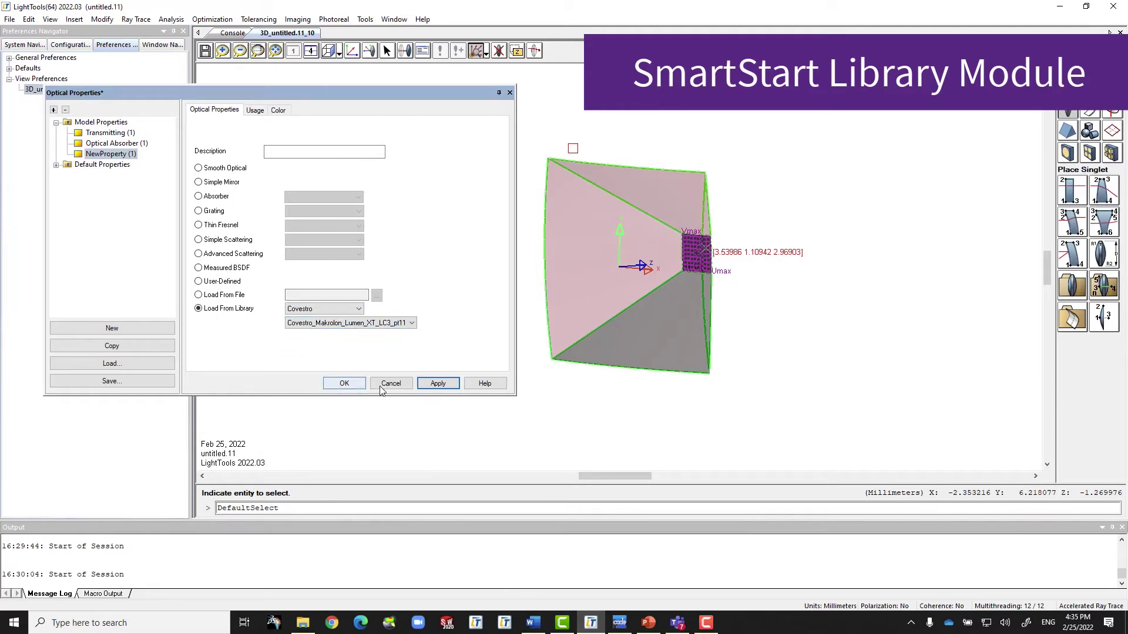
left_click(438, 385)
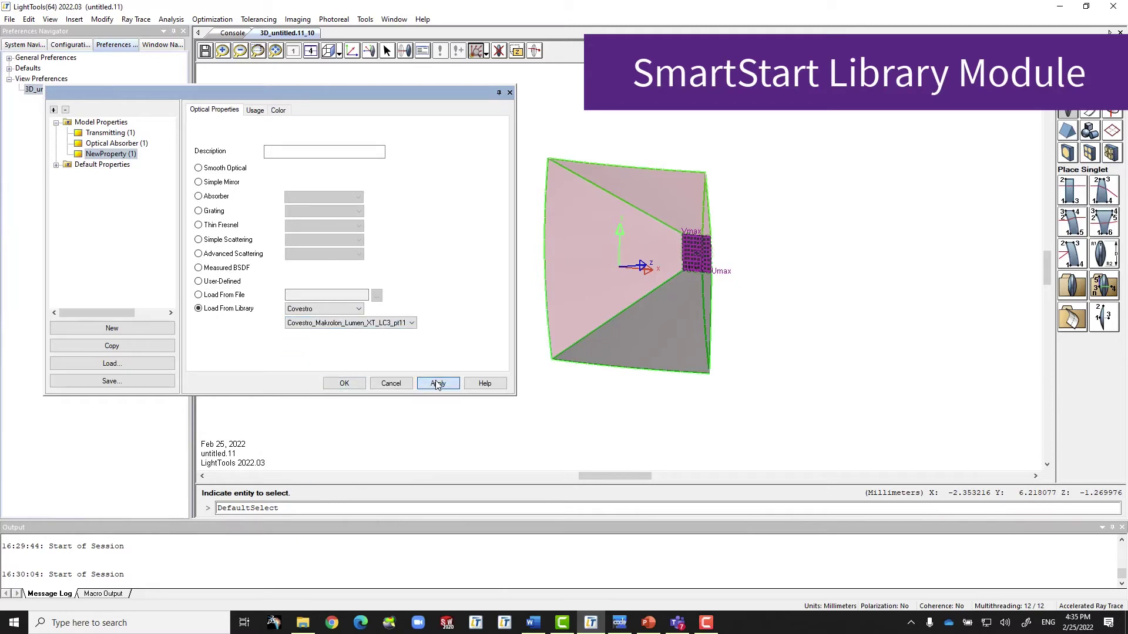
left_click(353, 384)
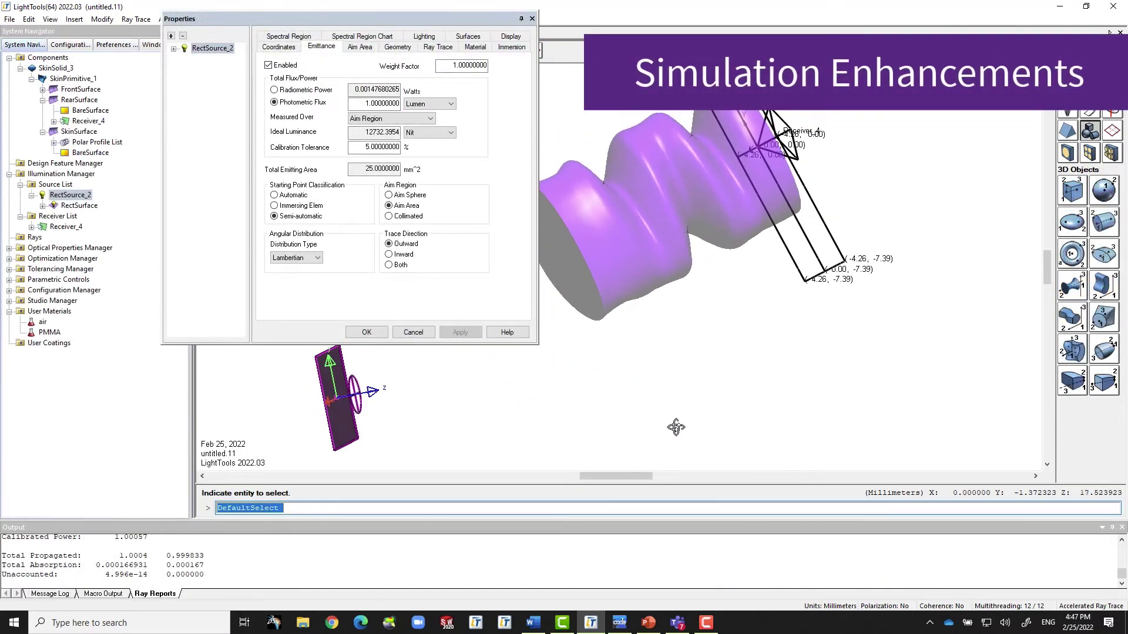
Step: Set the source's aim area to Surface Based, targeting SkinSolid_3's FrontSurface
left_click_drag(362, 23, 276, 20)
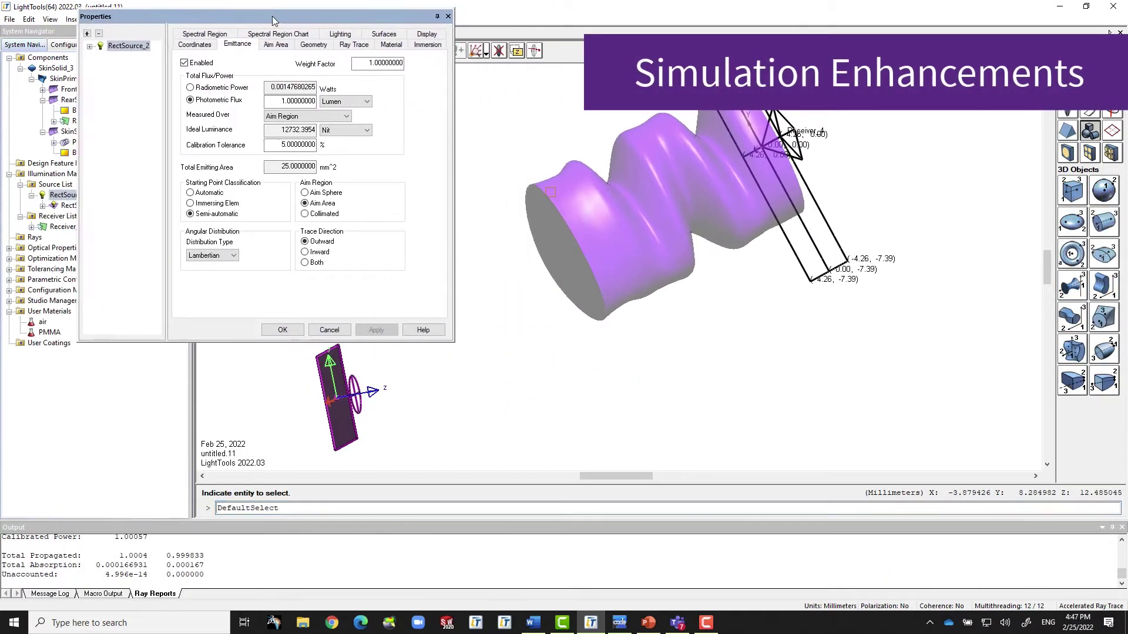
left_click(281, 48)
left_click(254, 182)
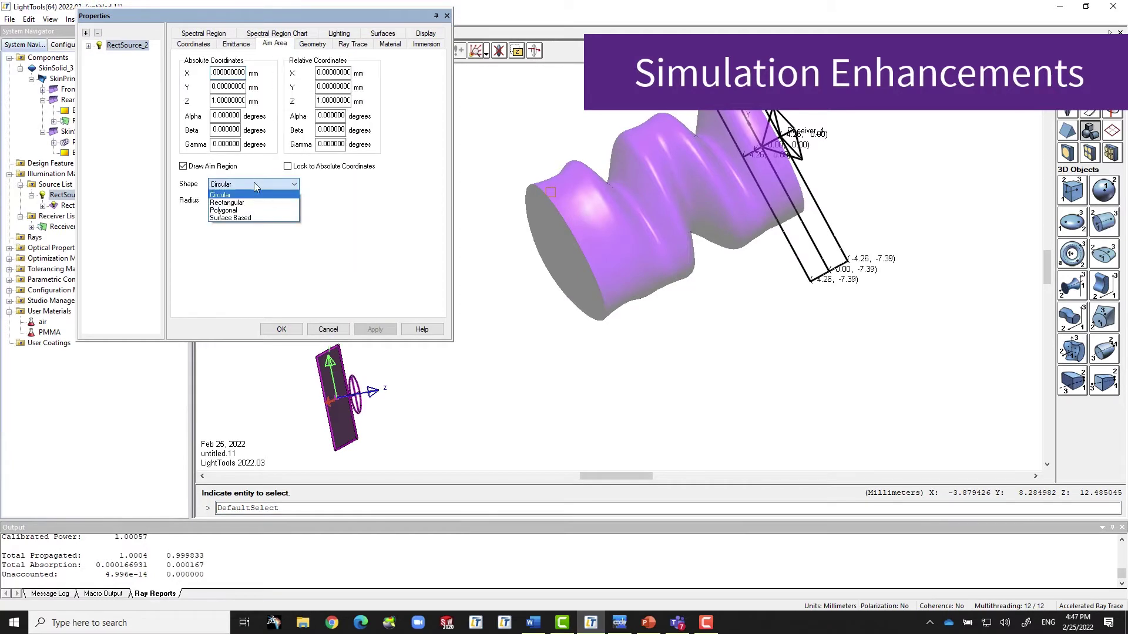
left_click(250, 220)
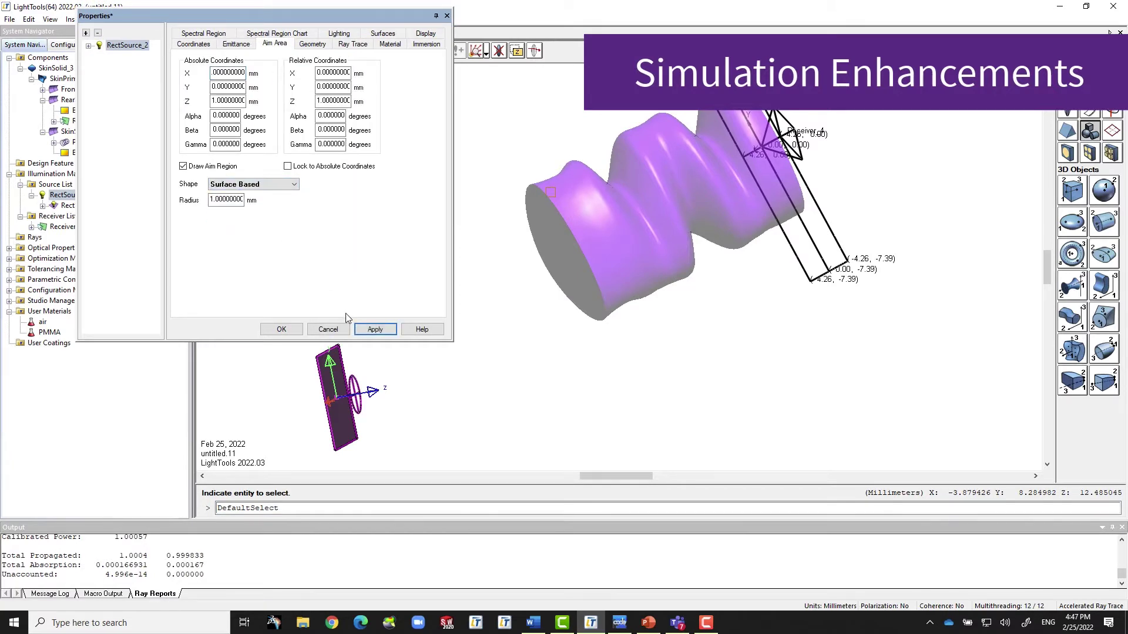
left_click(369, 329)
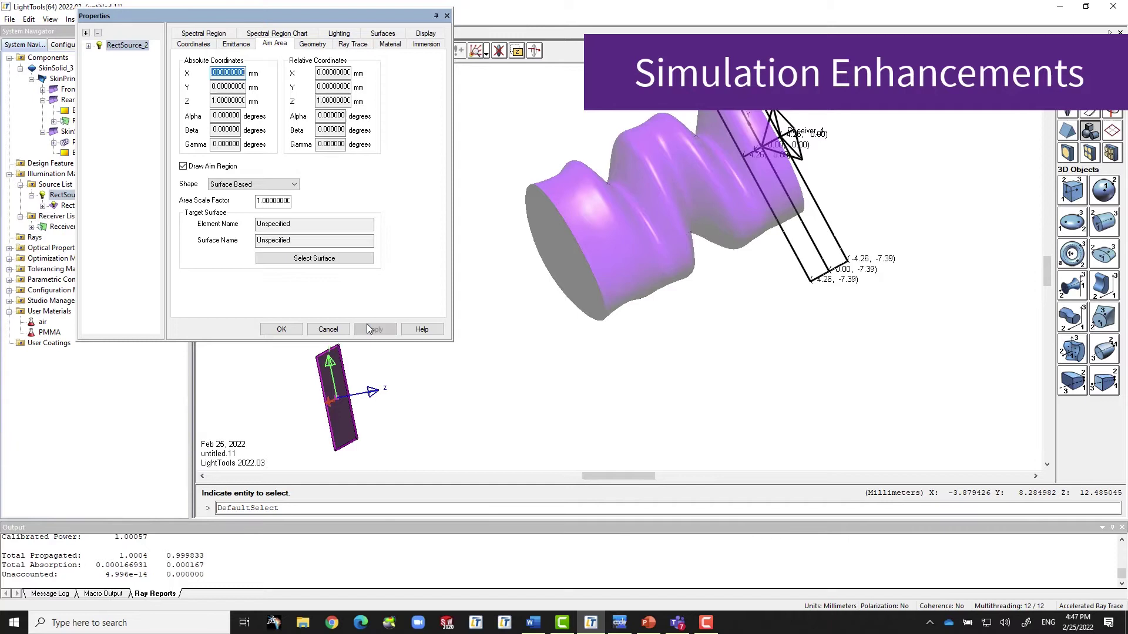
left_click(335, 262)
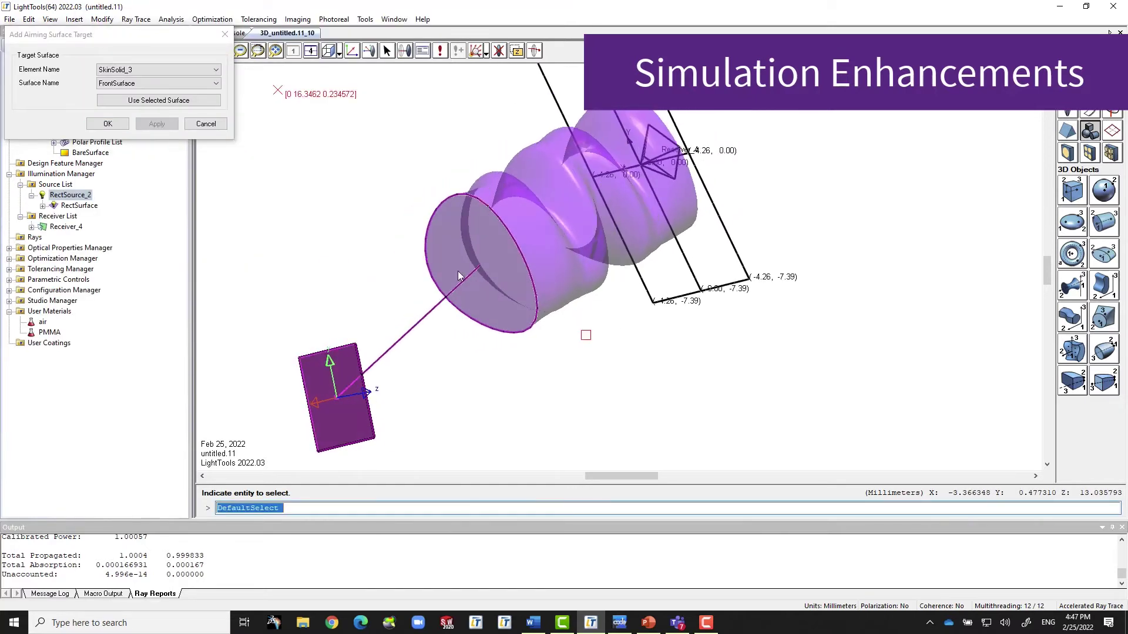
left_click(109, 127)
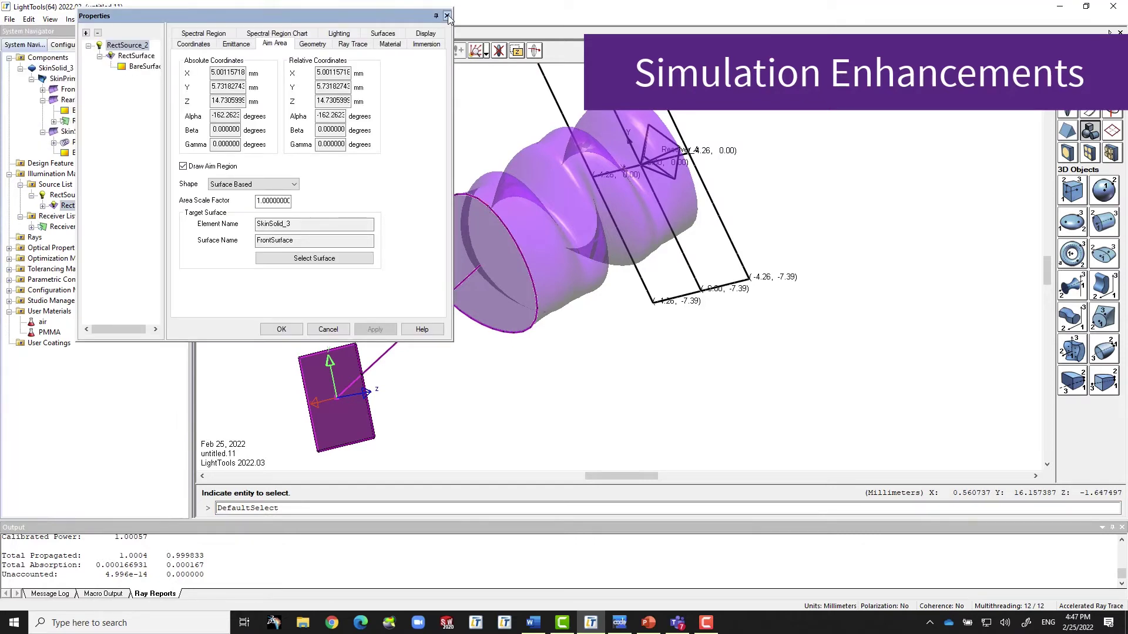
left_click(447, 16)
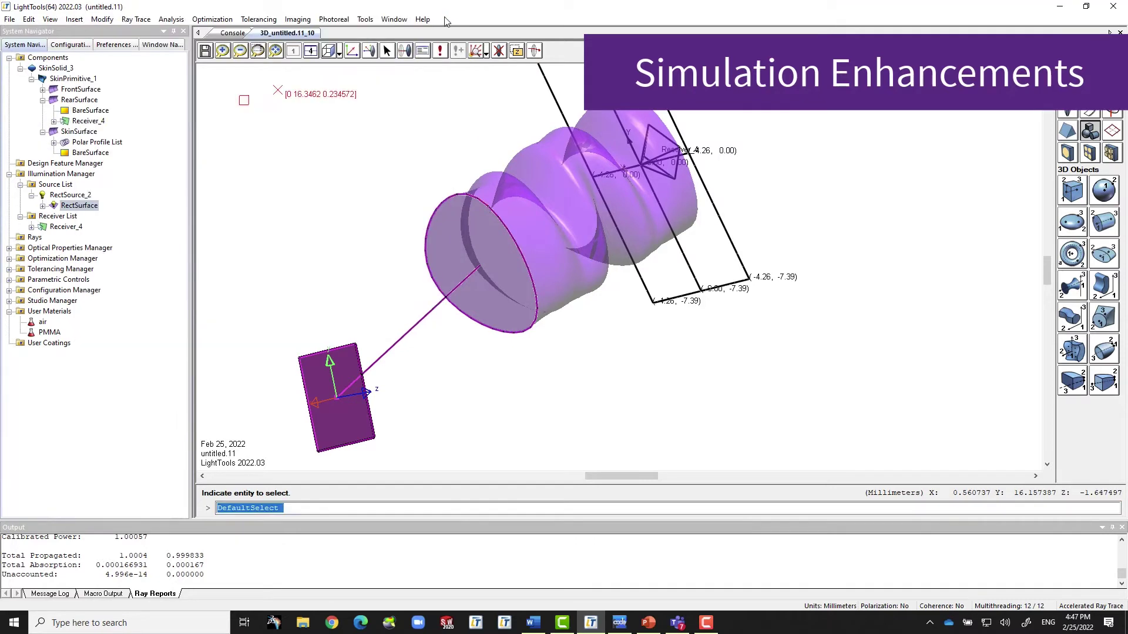
Step: Run the simulation, stop it early, and display only preview rays
left_click(440, 50)
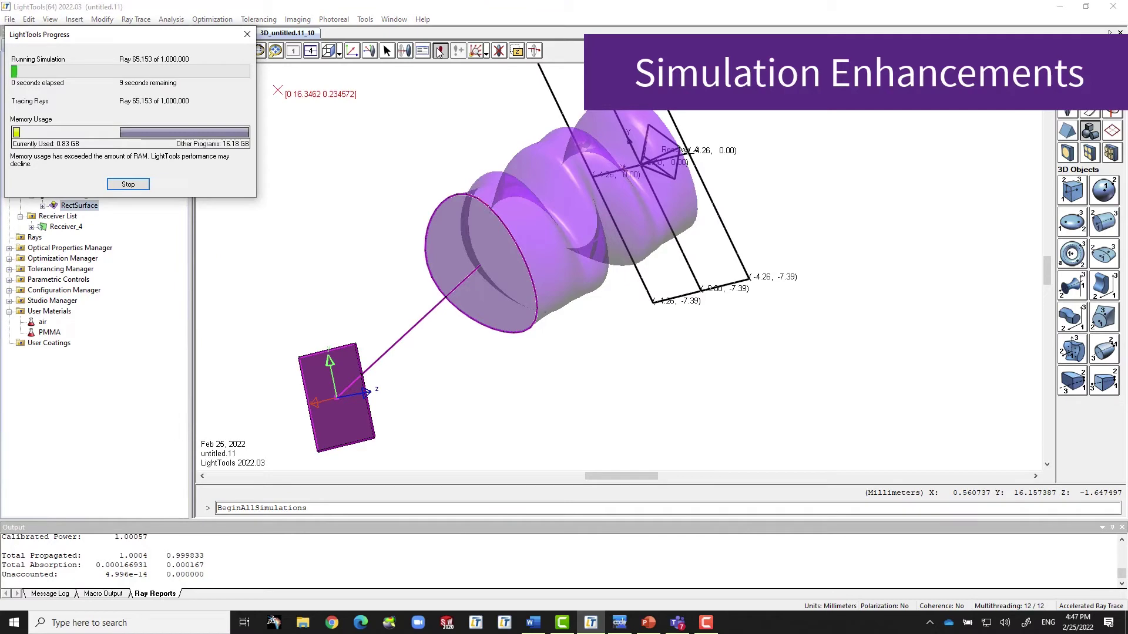
left_click(127, 185)
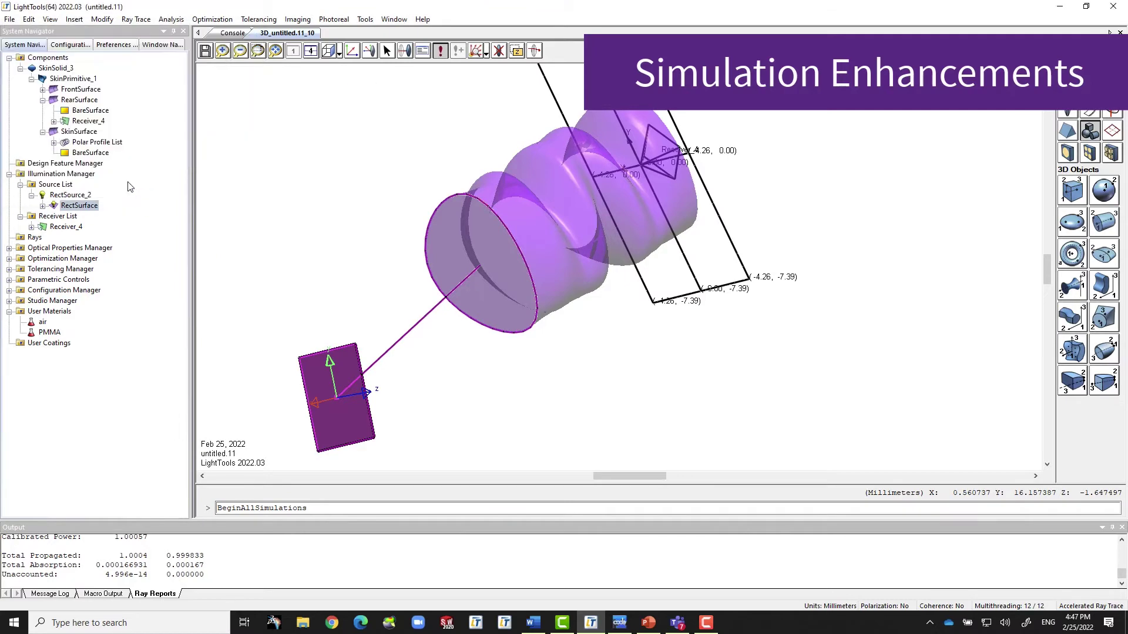
left_click(486, 51)
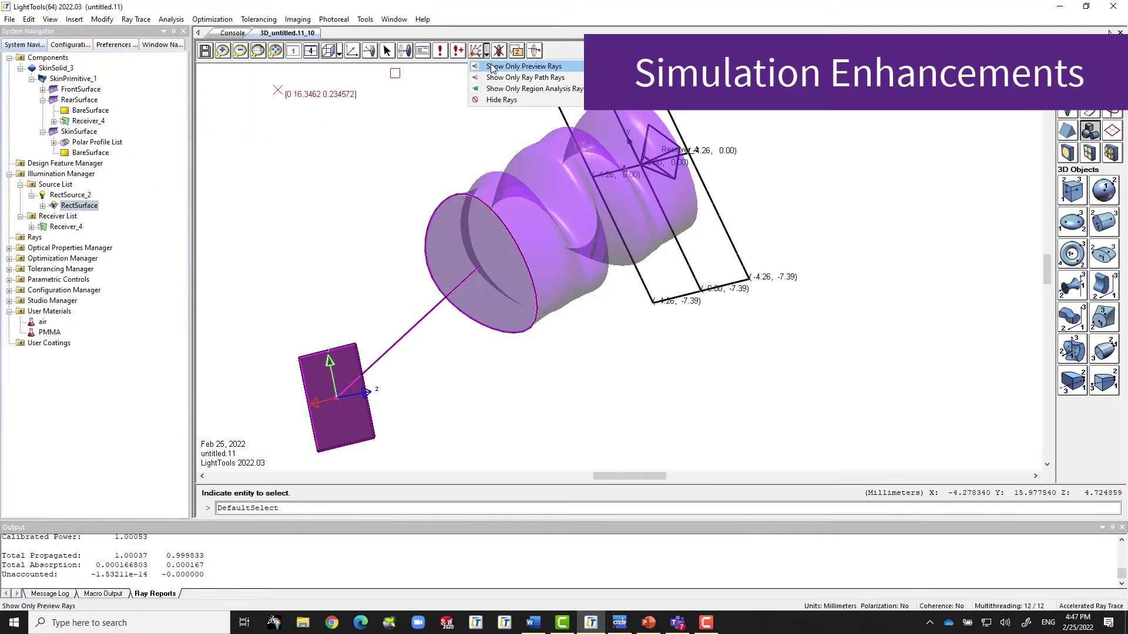
left_click(523, 66)
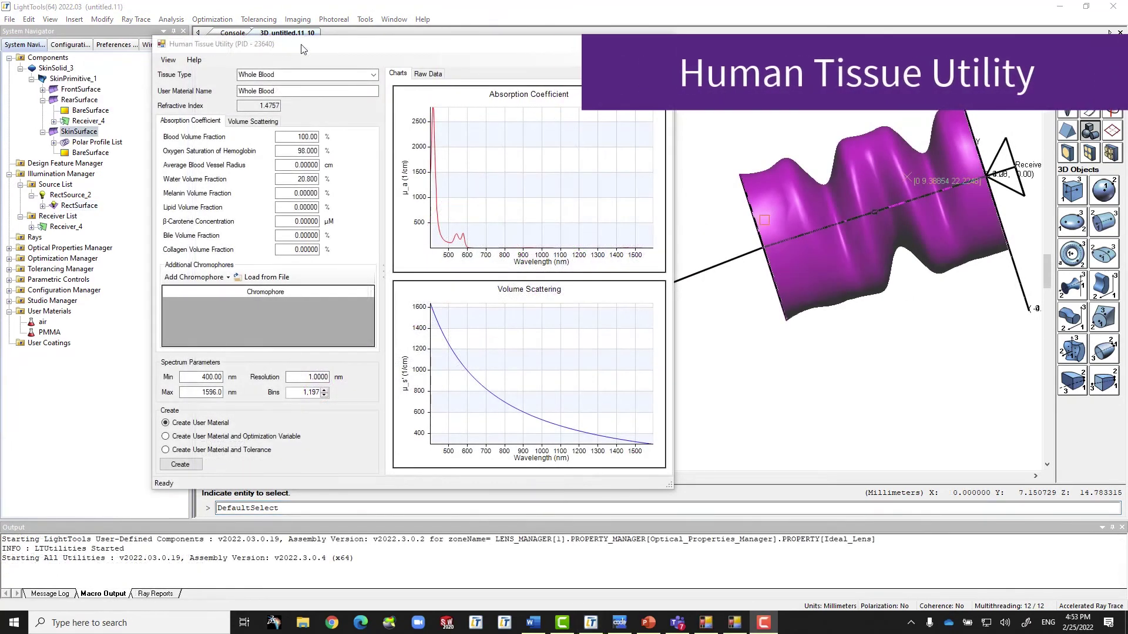
Step: Try Bone and Fatty tissue, then choose Lungs with a 30% blood volume fraction
left_click(374, 73)
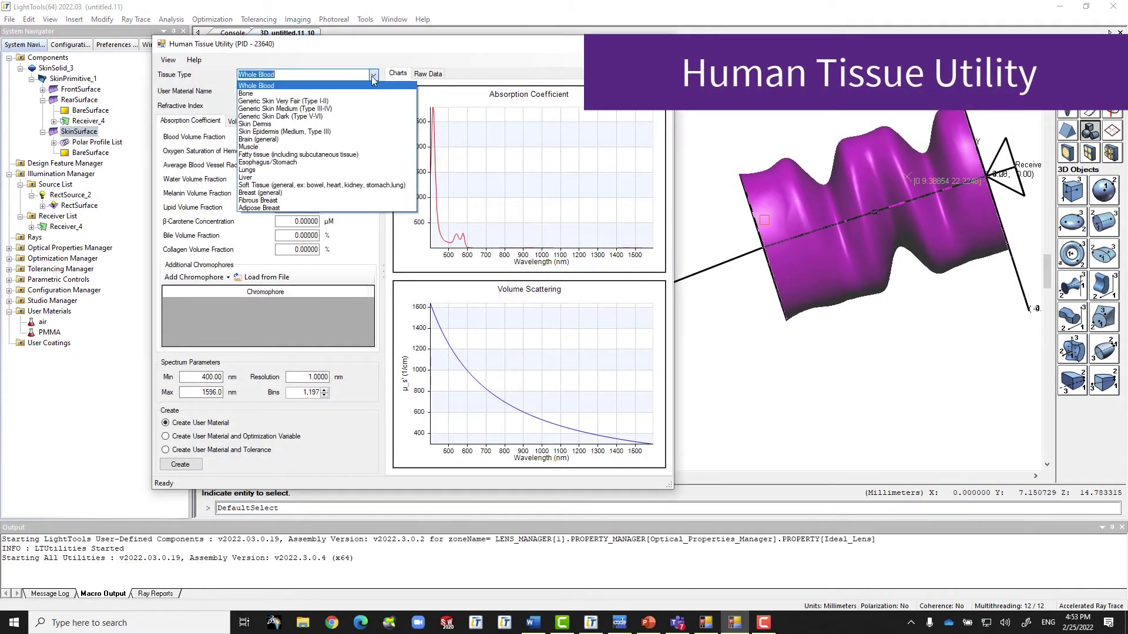
left_click(355, 93)
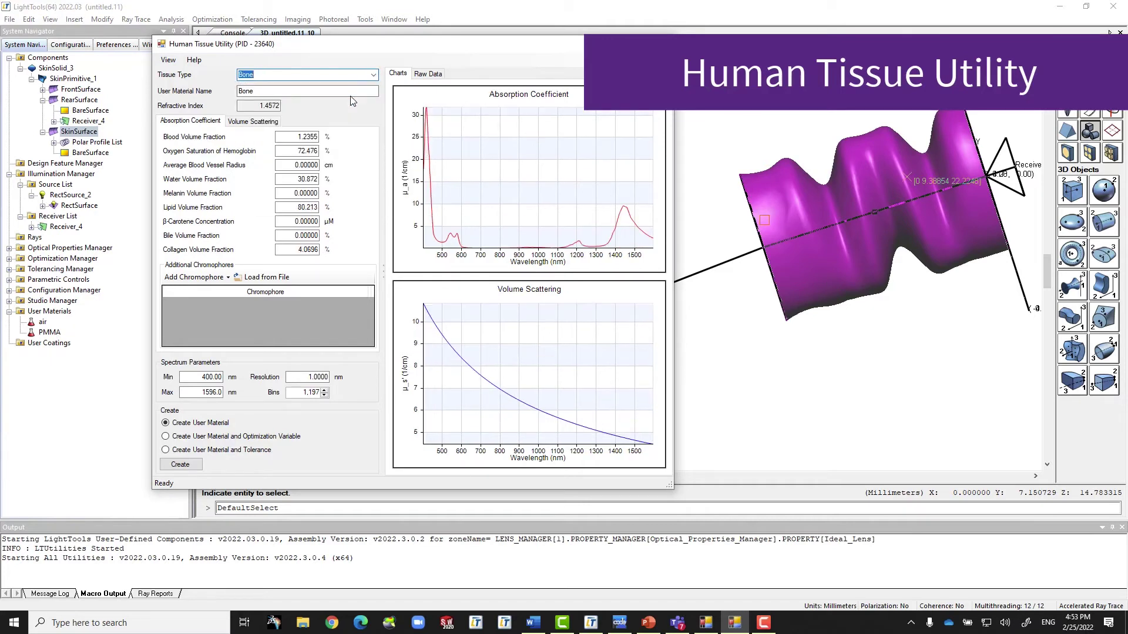
left_click(373, 74)
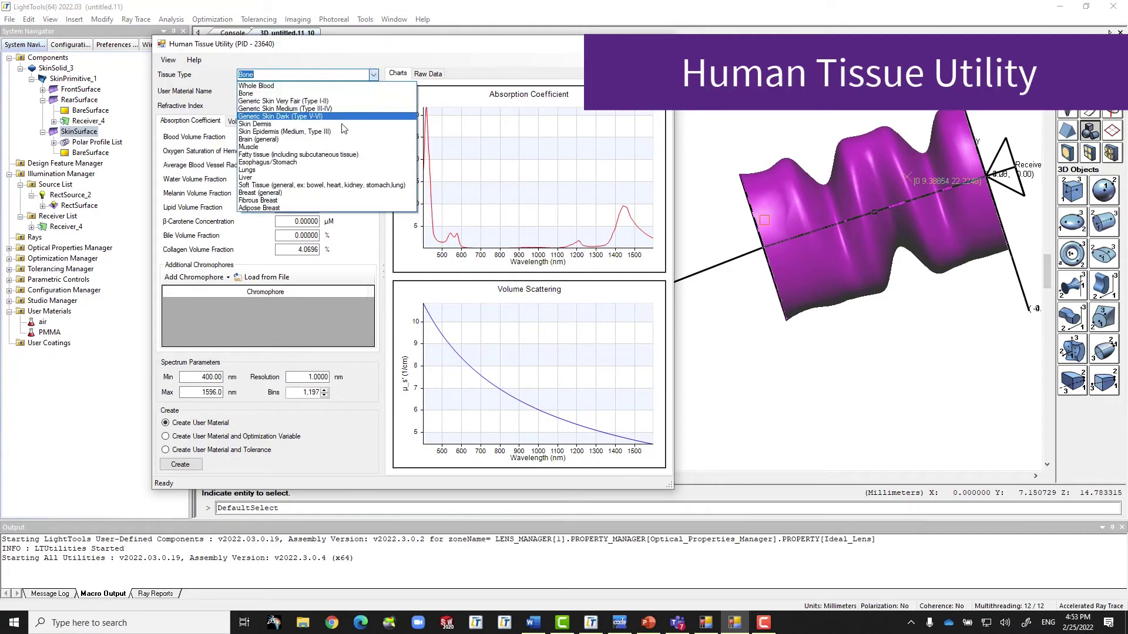
left_click(333, 156)
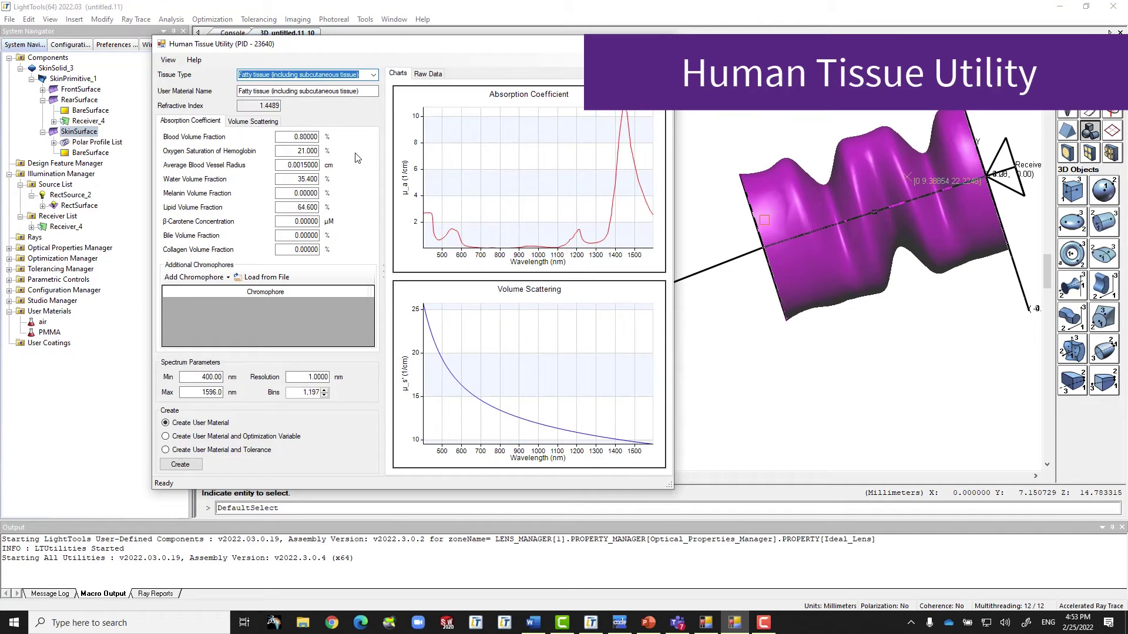
left_click(373, 74)
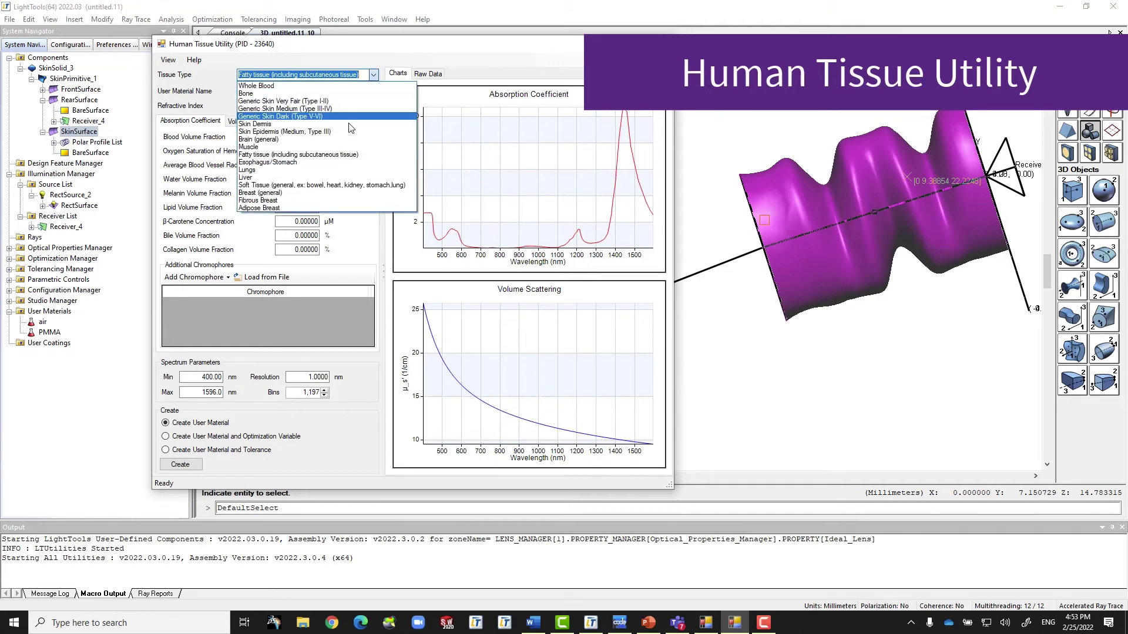
left_click(328, 170)
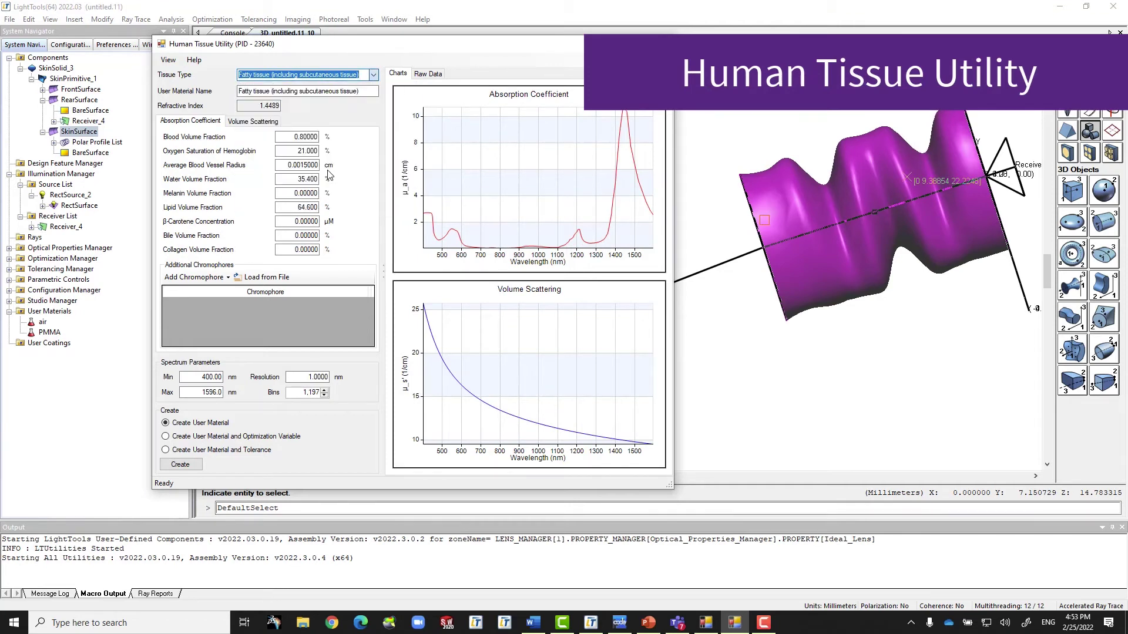
double_click(299, 138)
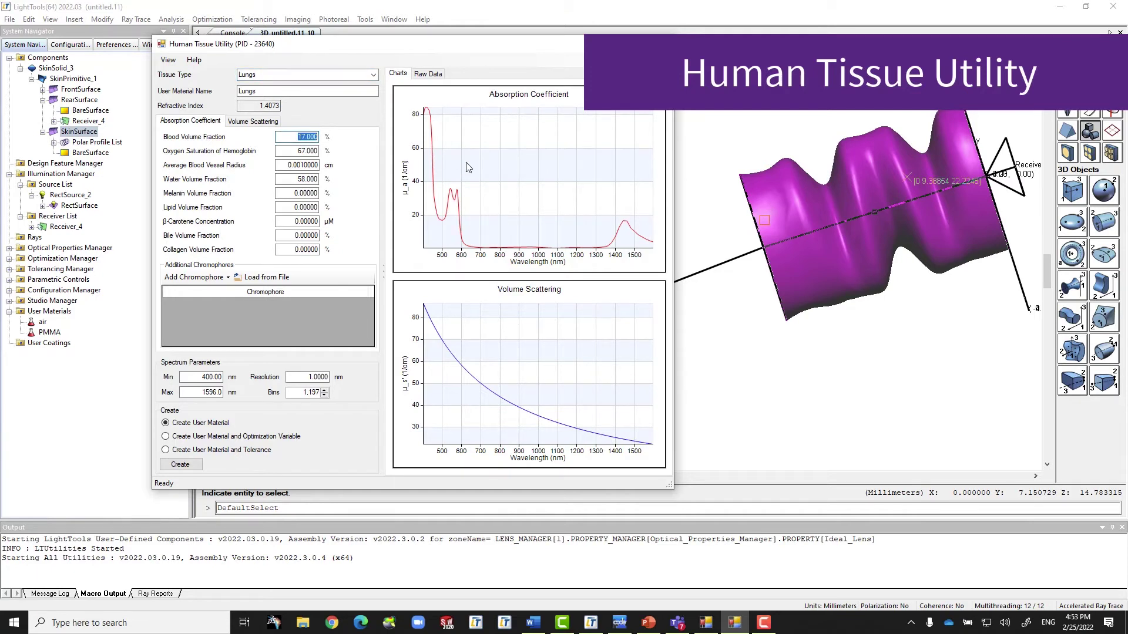
type("30")
key("Return")
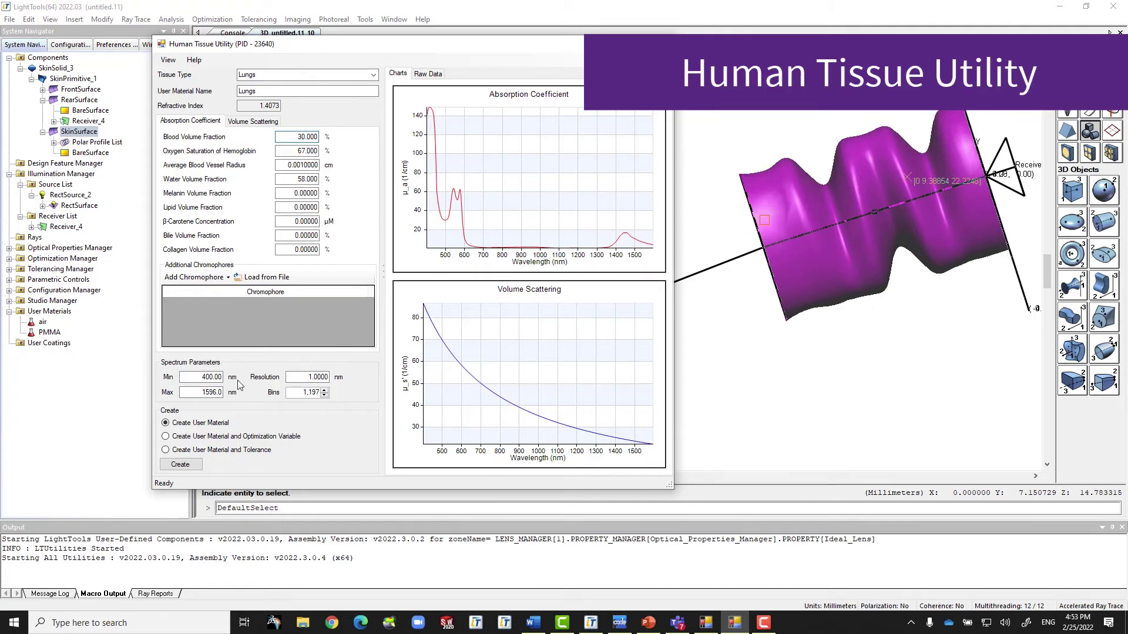
Step: Add an absorption-based chromophore with a 500 nm, 1.0/cm point and confirm it
left_click(196, 278)
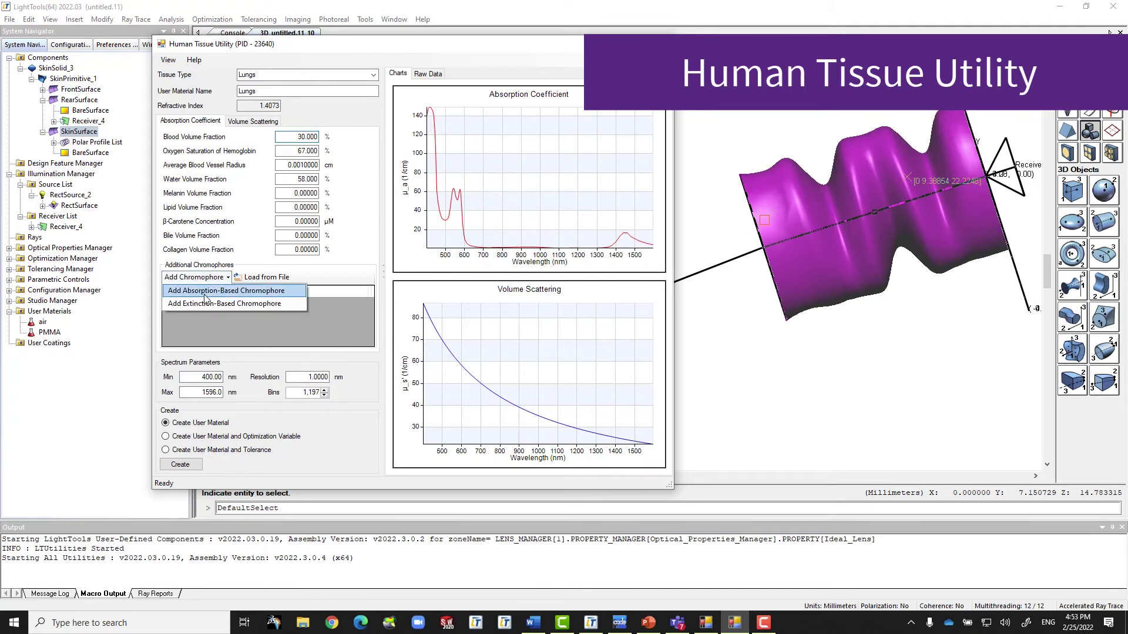
left_click(206, 291)
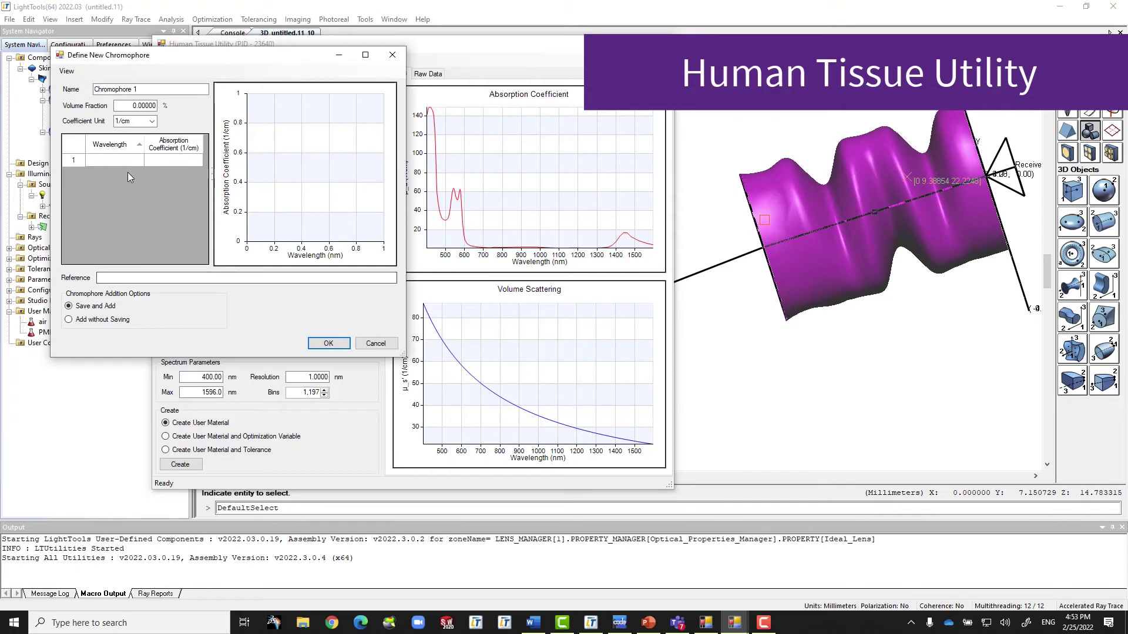
left_click(327, 344)
left_click(327, 344)
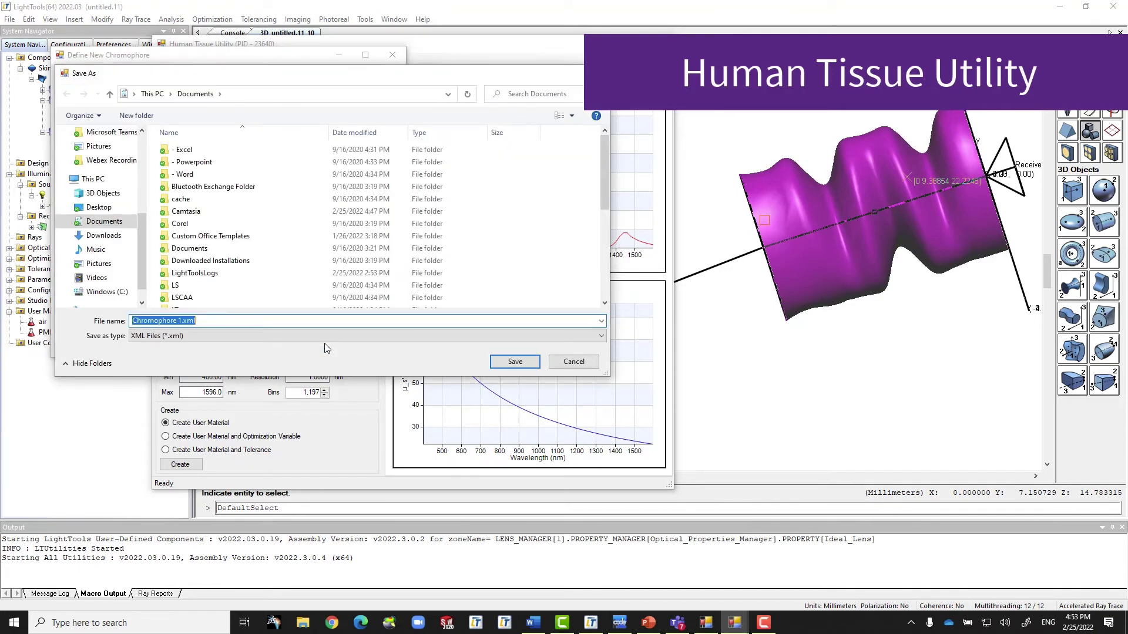